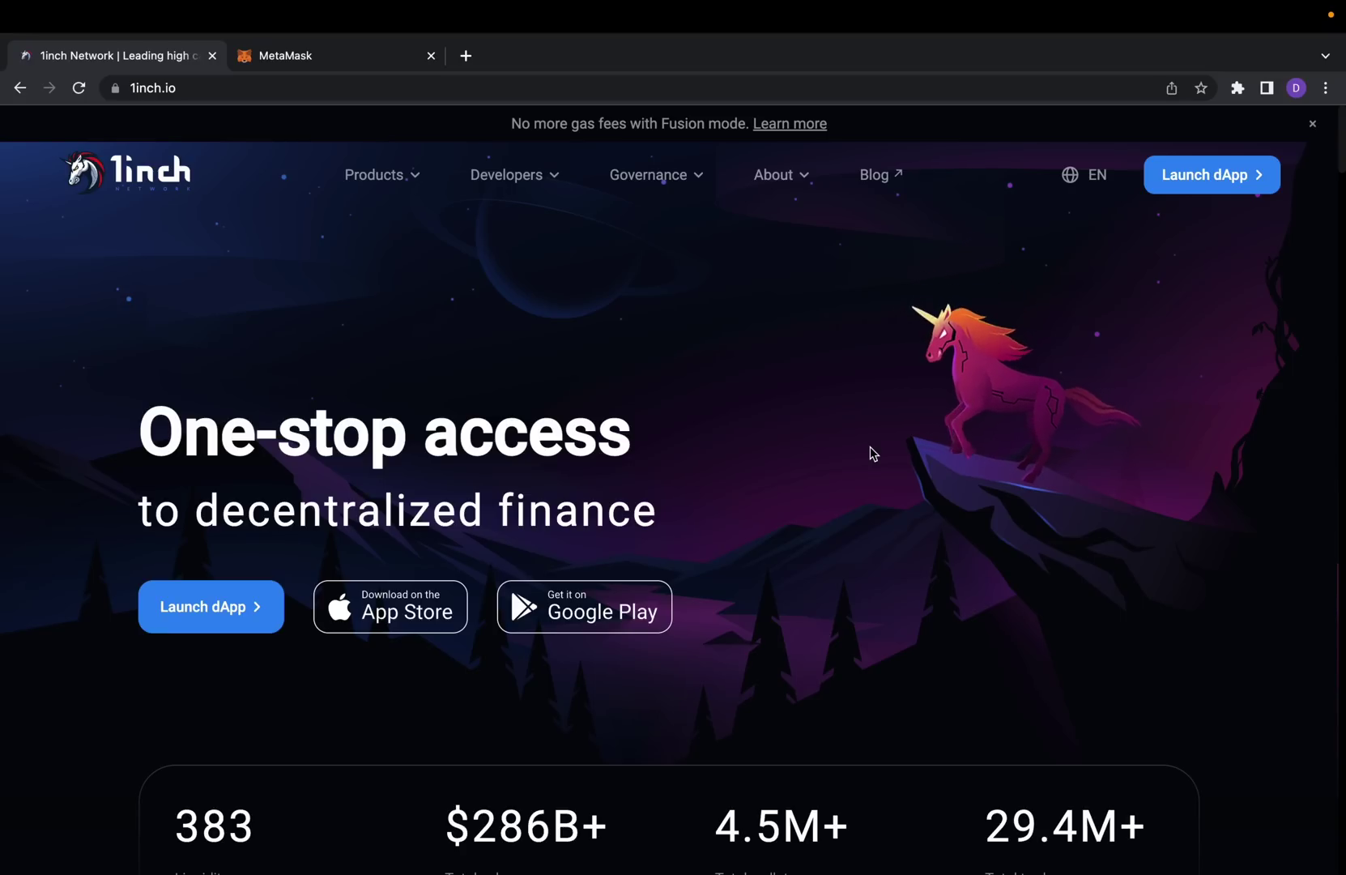
Step: Browse the 1inch.io landing page, launch the dApp and show its network list
{"action": "scroll", "coordinate": [1032, 506], "scroll_direction": "down", "scroll_amount": 5}
{"action": "scroll", "coordinate": [1032, 506], "scroll_direction": "up", "scroll_amount": 1}
{"action": "scroll", "coordinate": [1031, 505], "scroll_direction": "up", "scroll_amount": 5}
{"action": "scroll", "coordinate": [1032, 505], "scroll_direction": "down", "scroll_amount": 4}
{"action": "scroll", "coordinate": [1032, 506], "scroll_direction": "down", "scroll_amount": 4}
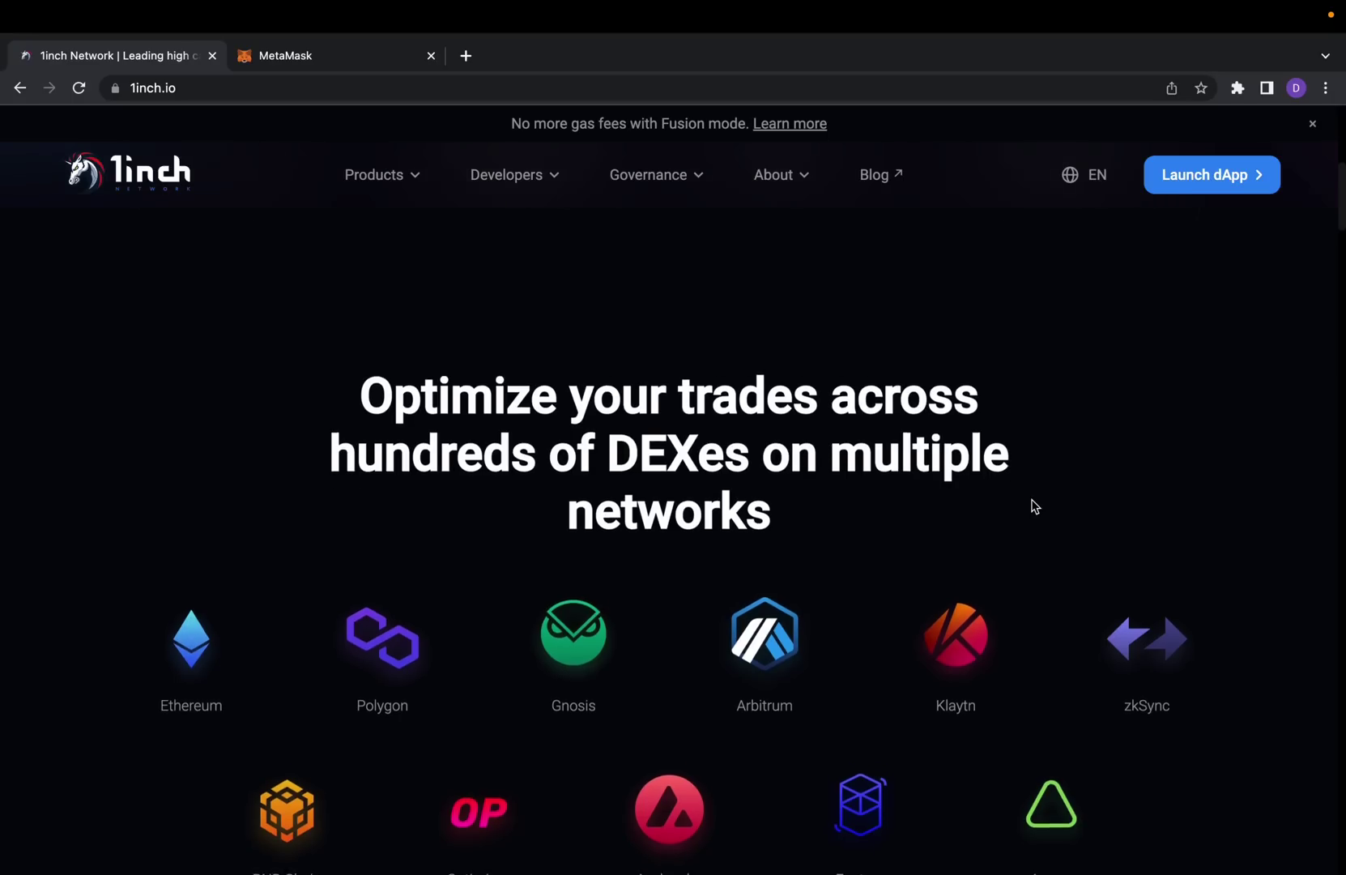
{"action": "scroll", "coordinate": [1034, 505], "scroll_direction": "down", "scroll_amount": 3}
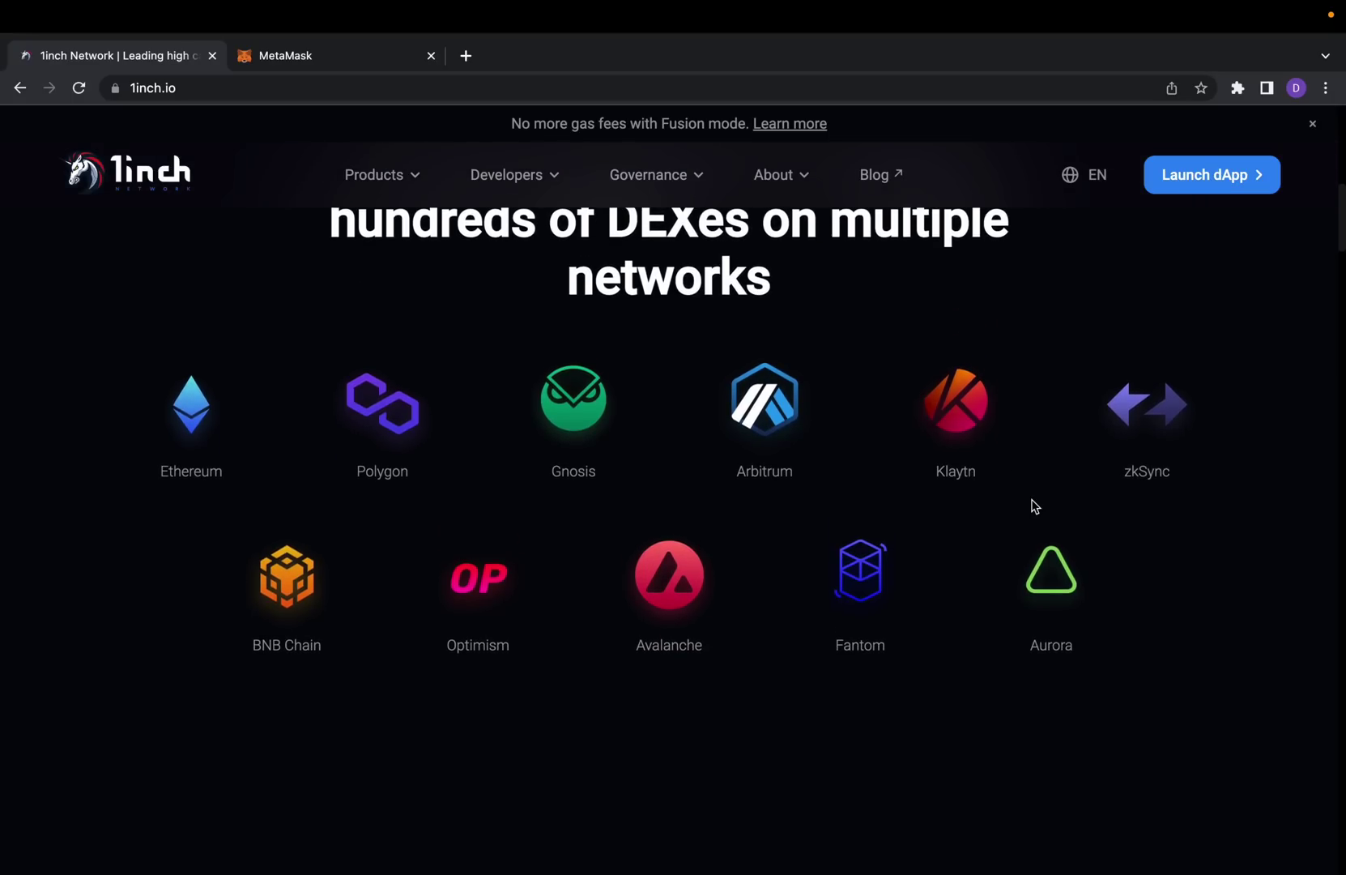
{"action": "scroll", "coordinate": [1032, 505], "scroll_direction": "up", "scroll_amount": 1}
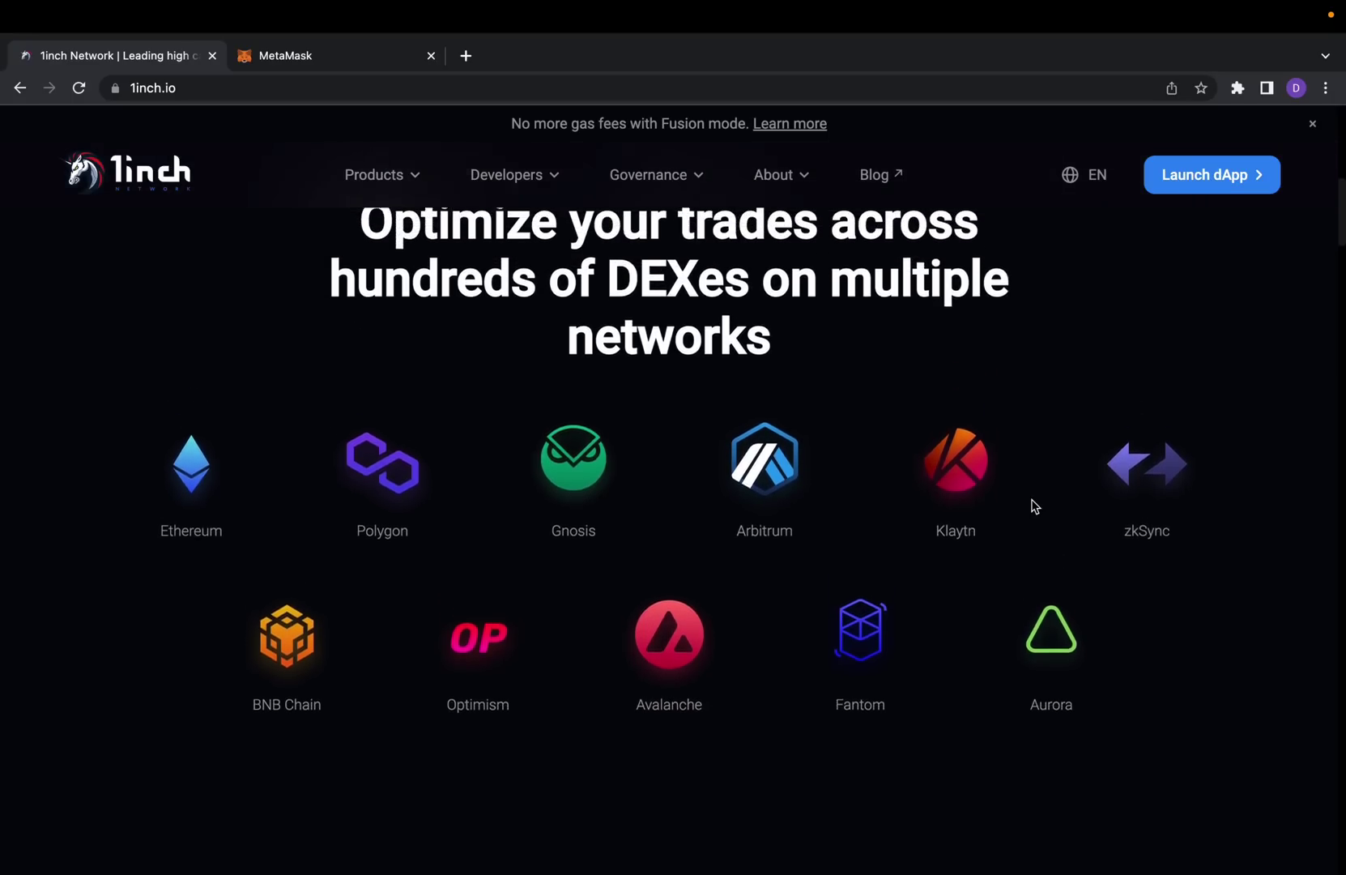
{"action": "scroll", "coordinate": [1032, 506], "scroll_direction": "up", "scroll_amount": 4}
{"action": "scroll", "coordinate": [1032, 505], "scroll_direction": "up", "scroll_amount": 6}
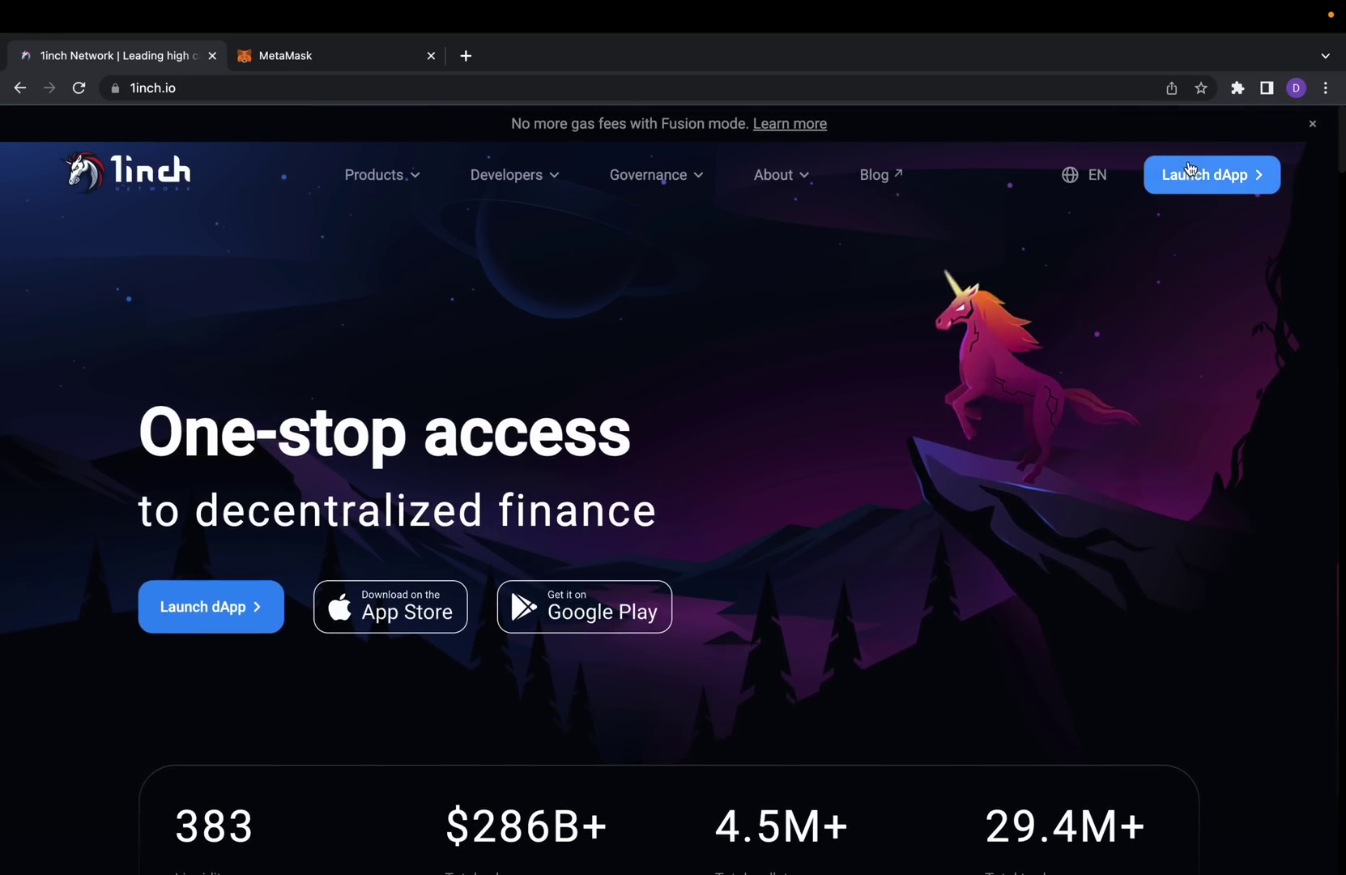
{"action": "left_click", "coordinate": [1195, 173]}
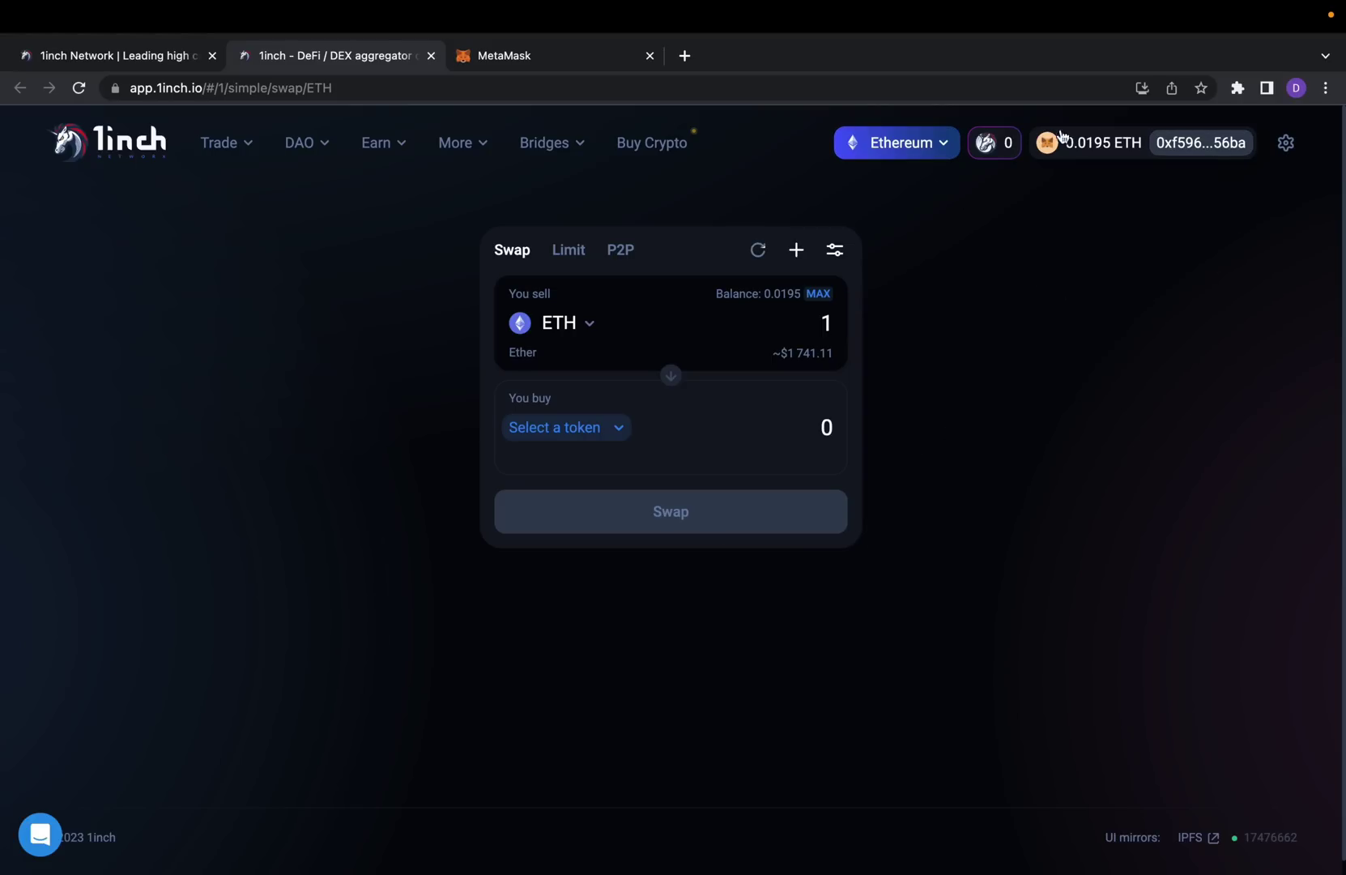
{"action": "left_click", "coordinate": [945, 149]}
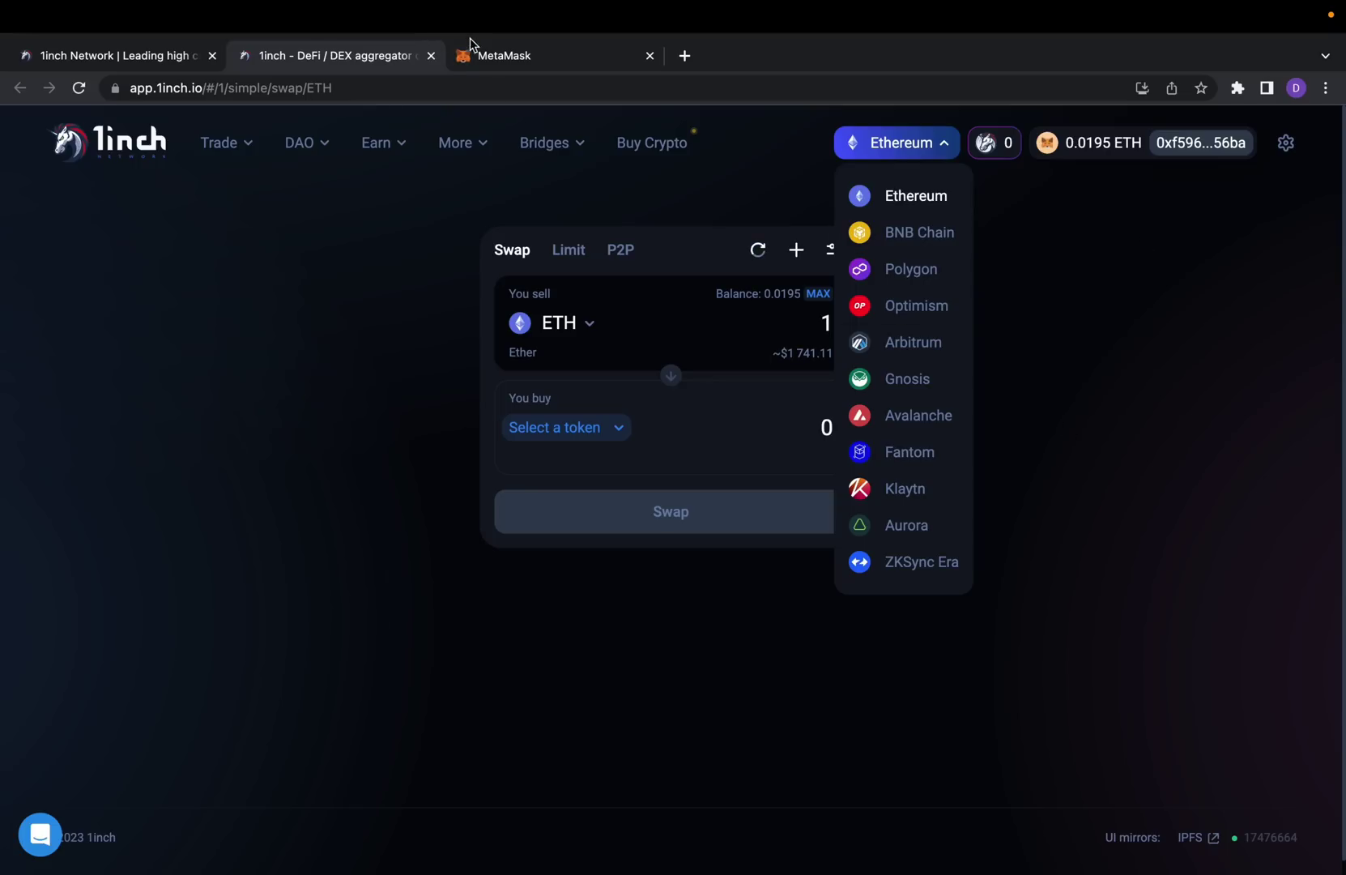
Step: Check MetaMask balances (0.0196 ETH, 93 USDC, 0 HEX), then return to 1inch
{"action": "left_click", "coordinate": [487, 57]}
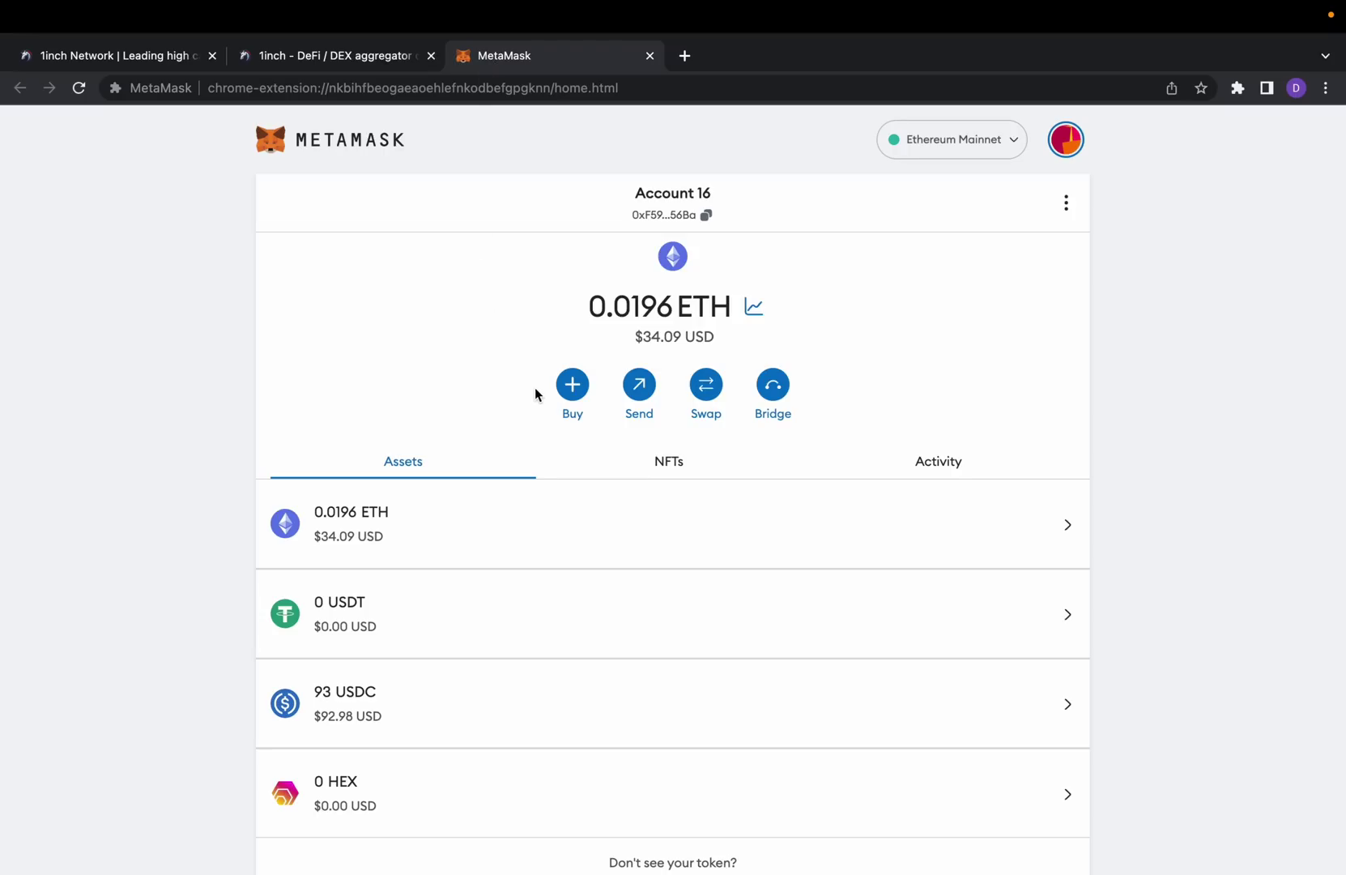
{"action": "scroll", "coordinate": [534, 388], "scroll_direction": "down", "scroll_amount": 3}
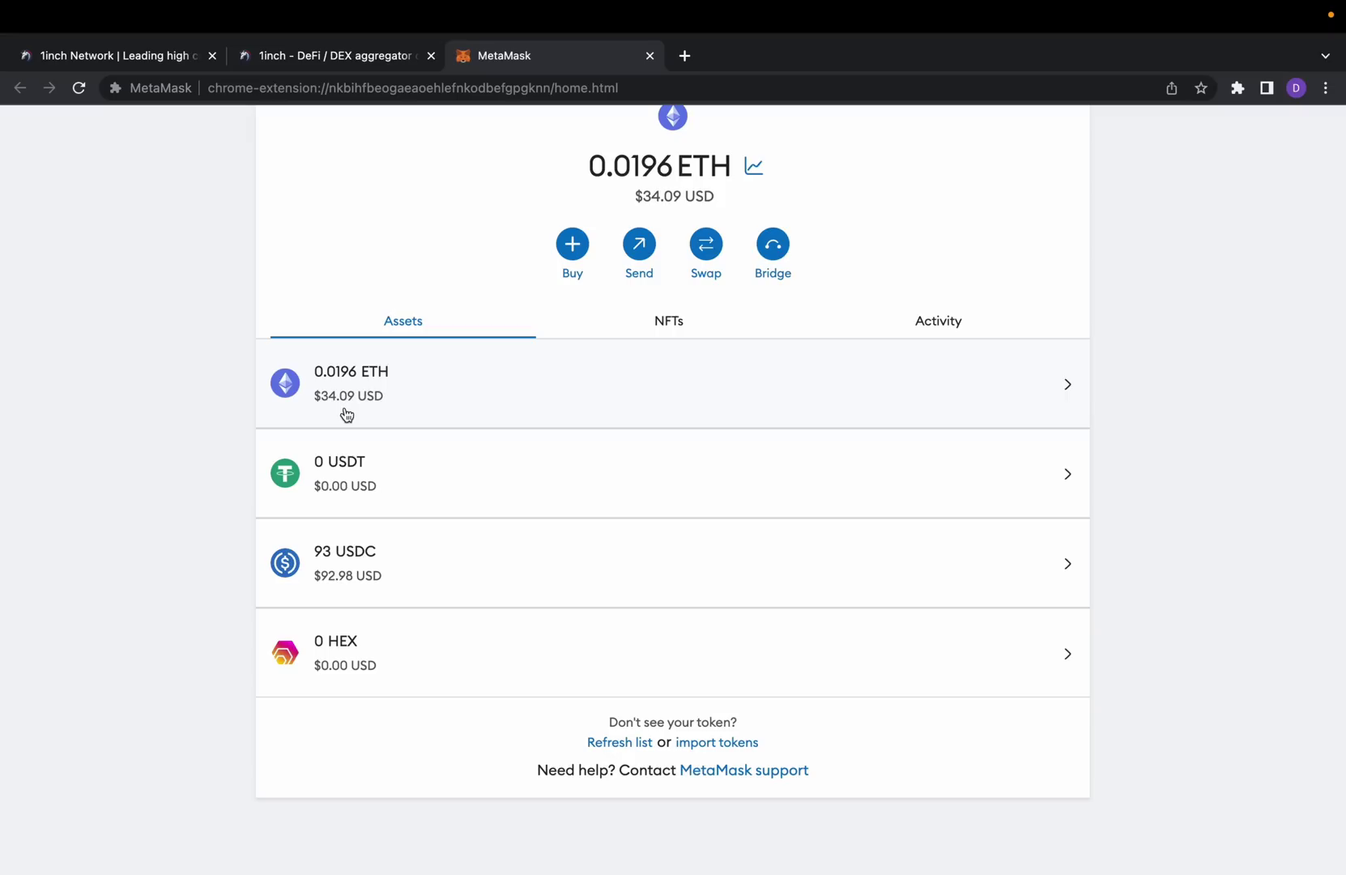
{"action": "left_click", "coordinate": [320, 63]}
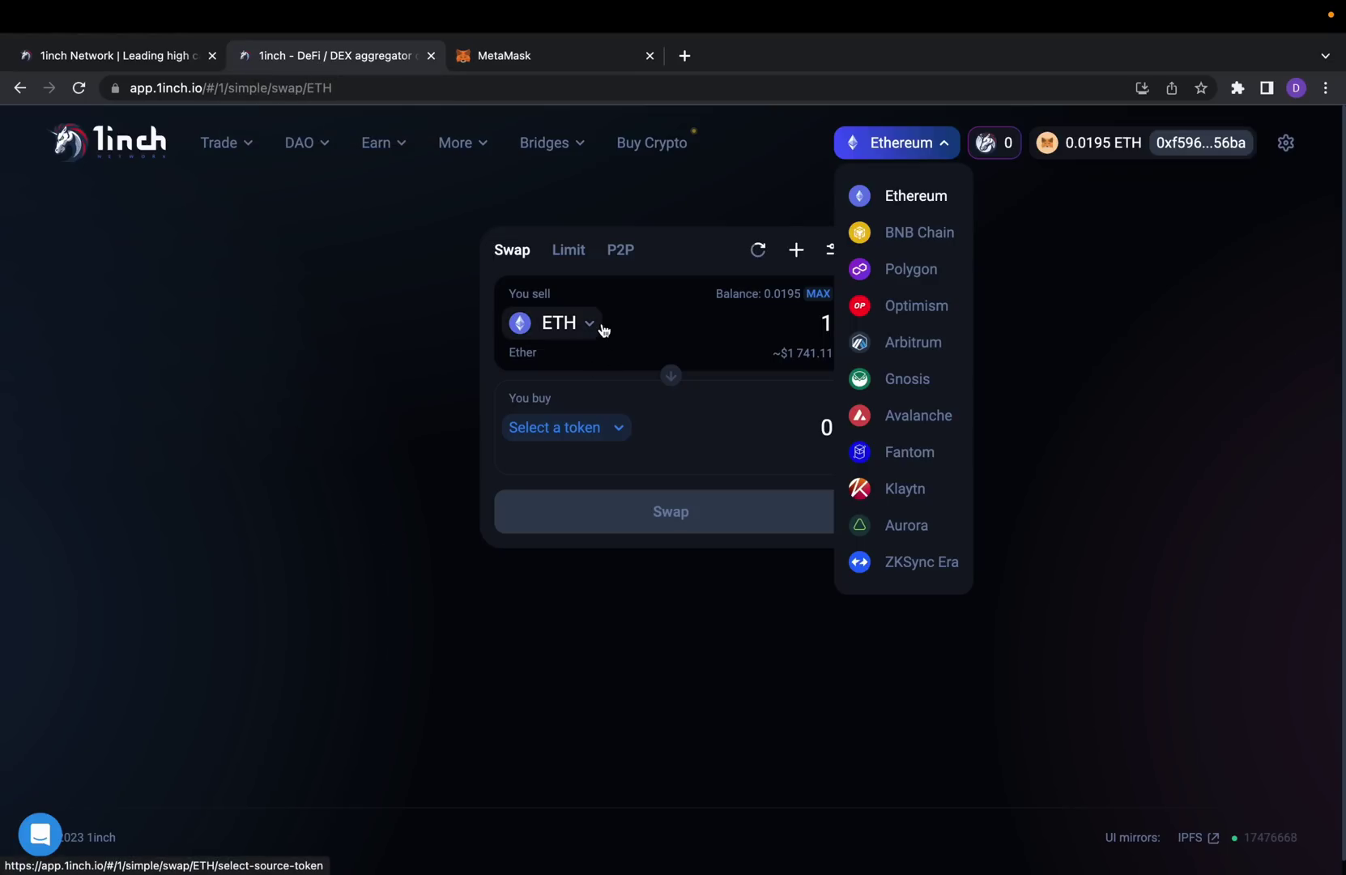
Step: Set up a Limit order selling USDC for HEX
{"action": "left_click", "coordinate": [787, 187]}
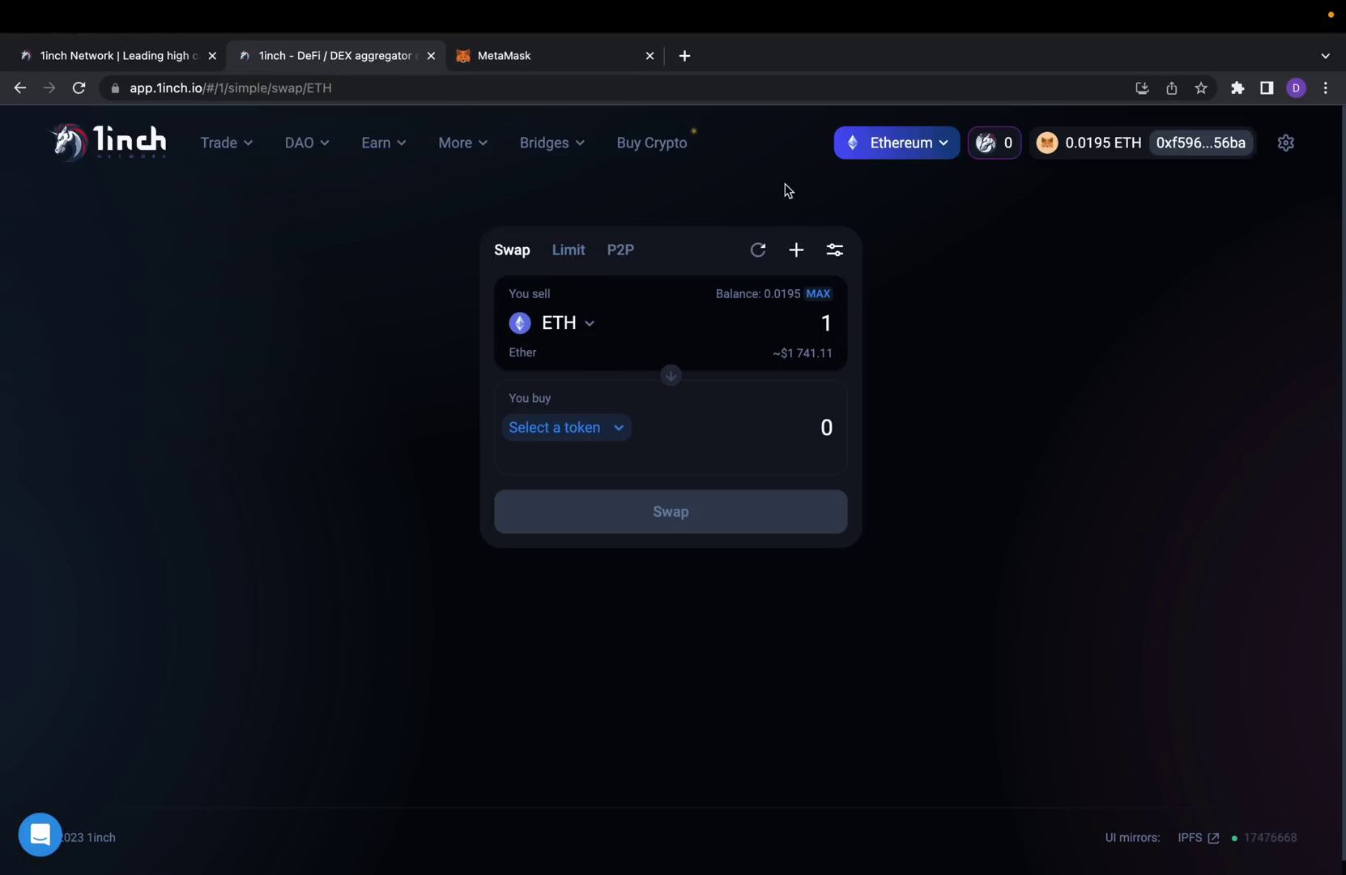
{"action": "left_click", "coordinate": [570, 253]}
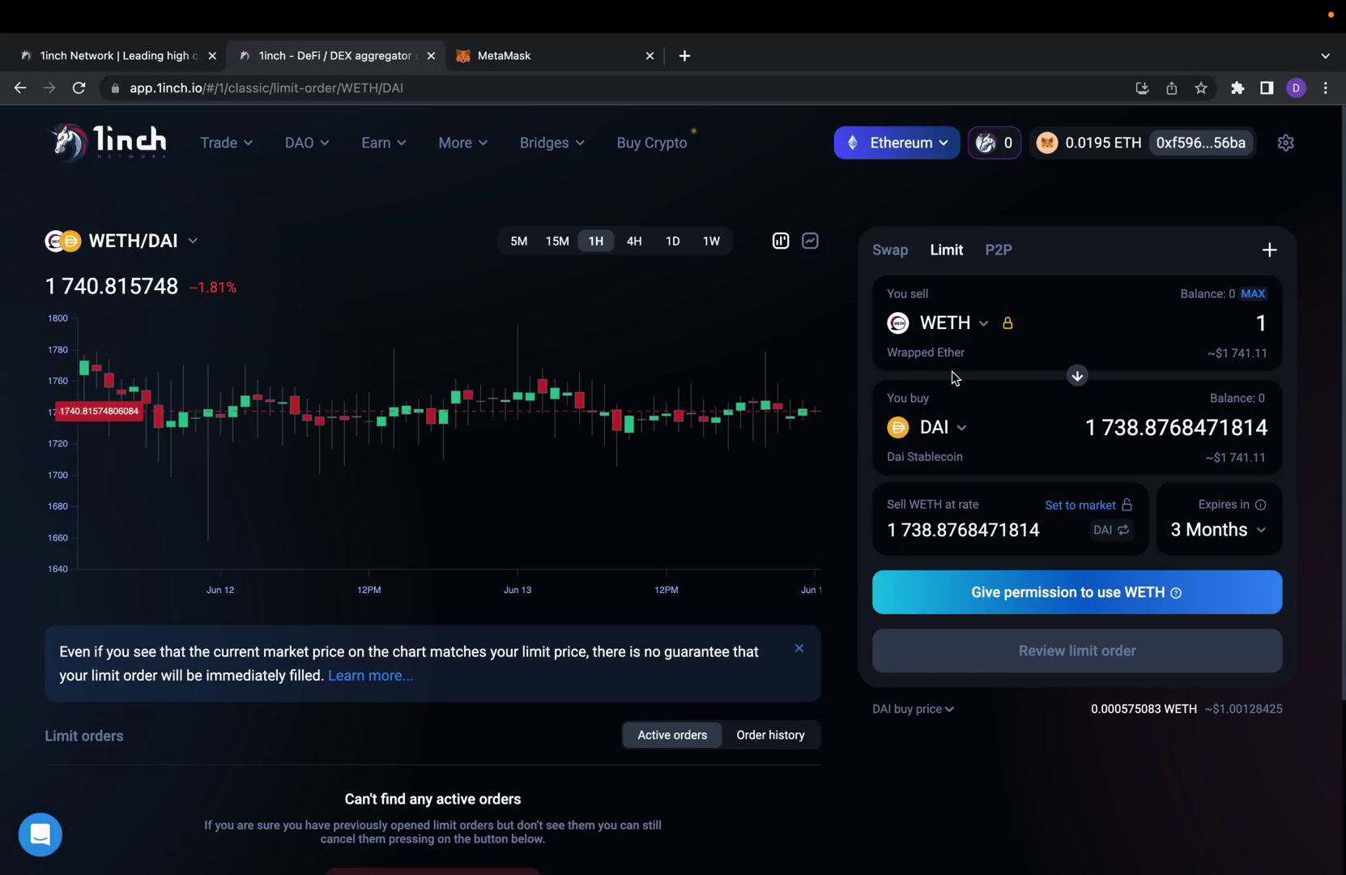
{"action": "left_click", "coordinate": [975, 324]}
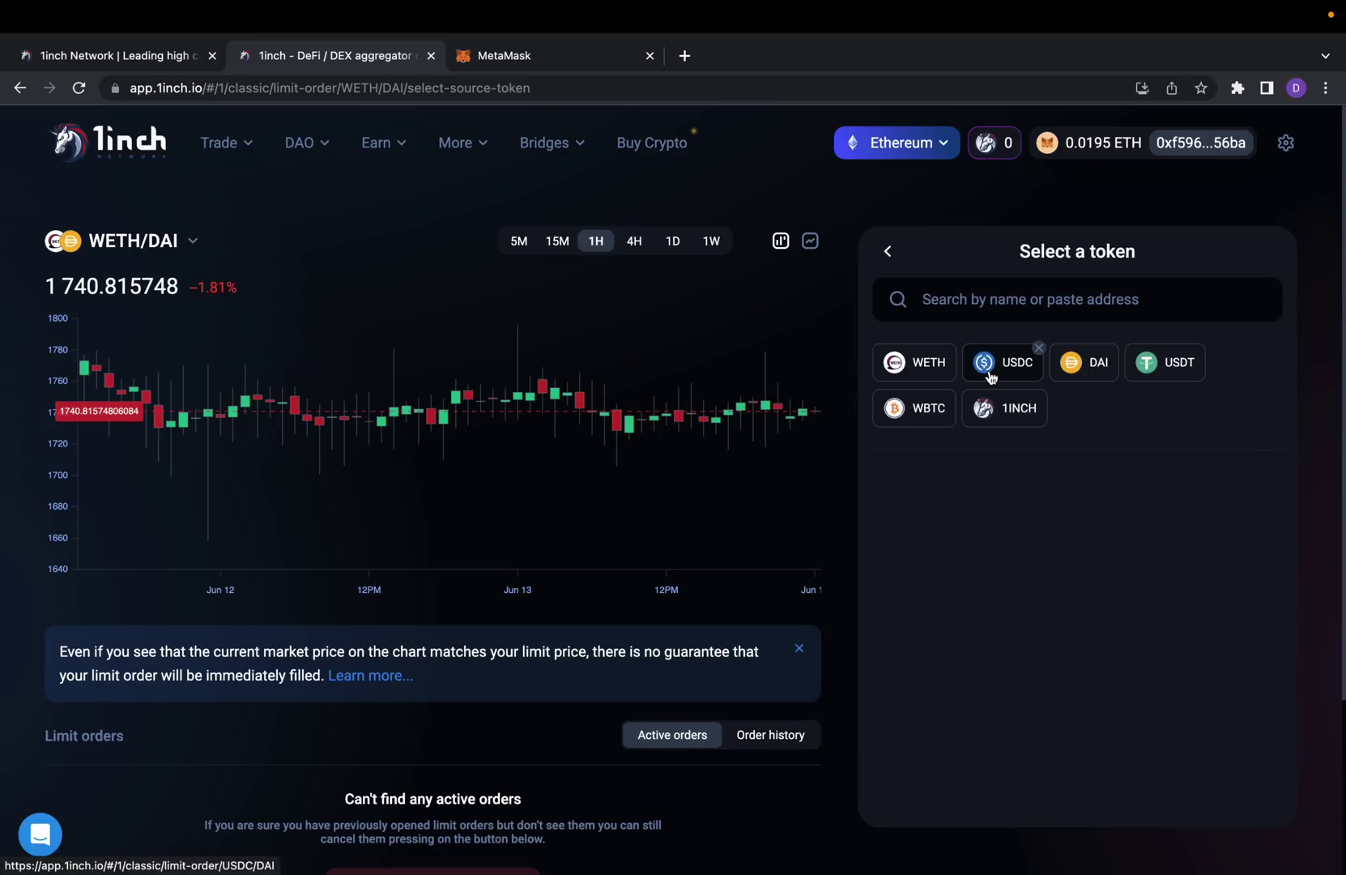
{"action": "left_click", "coordinate": [986, 373]}
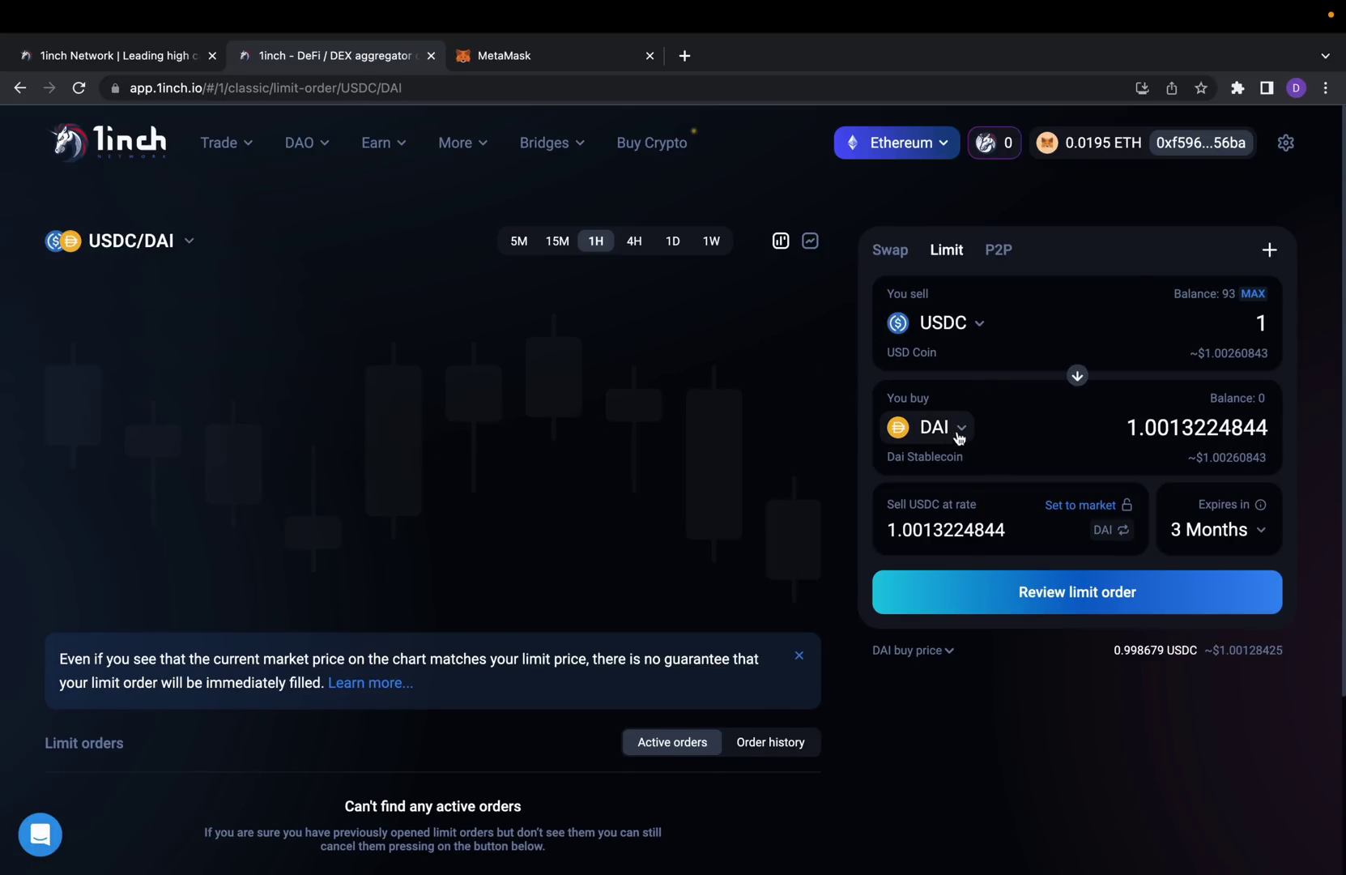
{"action": "left_click", "coordinate": [959, 429]}
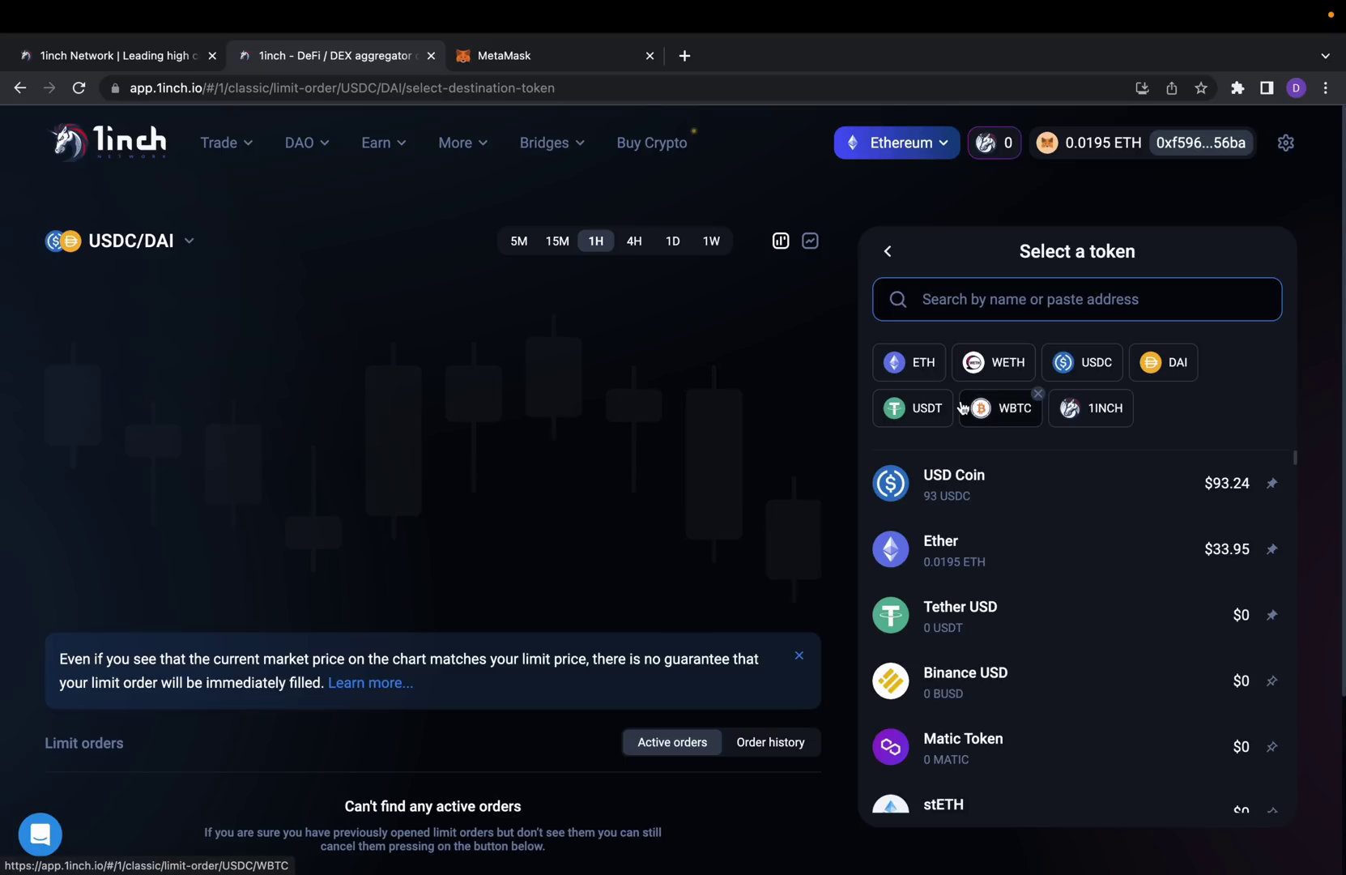
{"action": "type", "text": "HEX"}
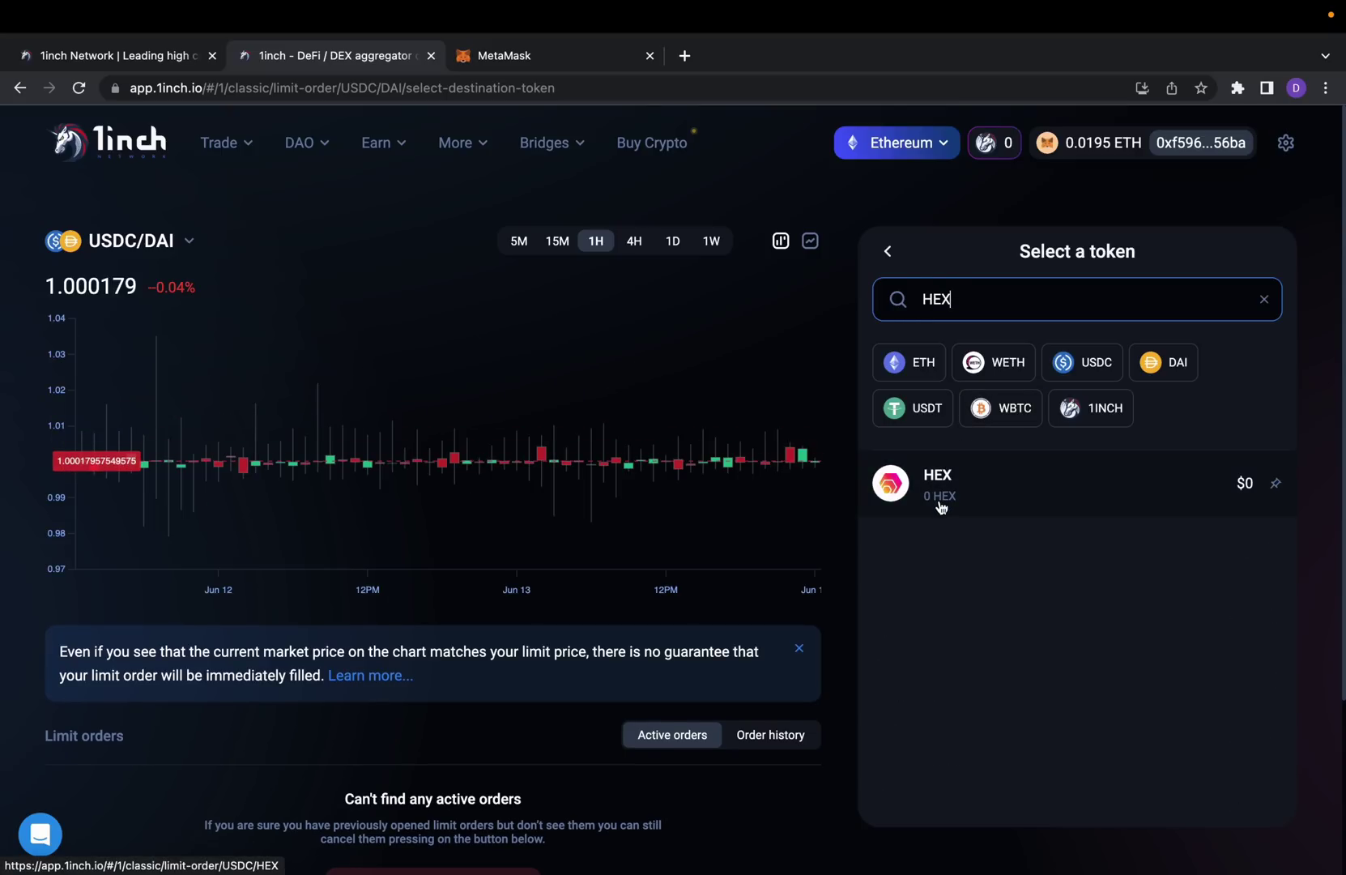
{"action": "left_click", "coordinate": [939, 494]}
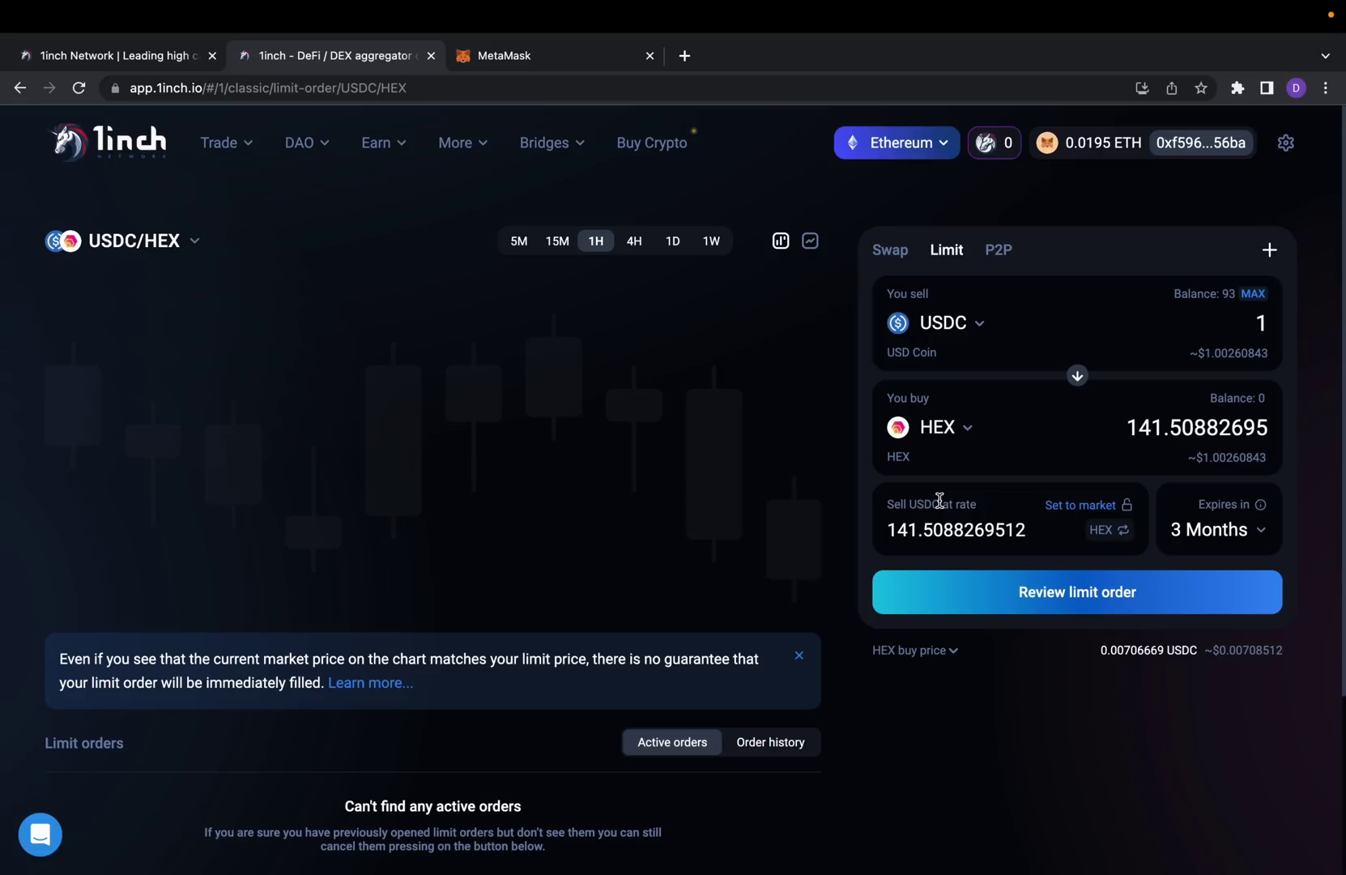
Step: Sell the full 93 USDC balance and show the rate as HEX buy price
{"action": "left_click", "coordinate": [1252, 294]}
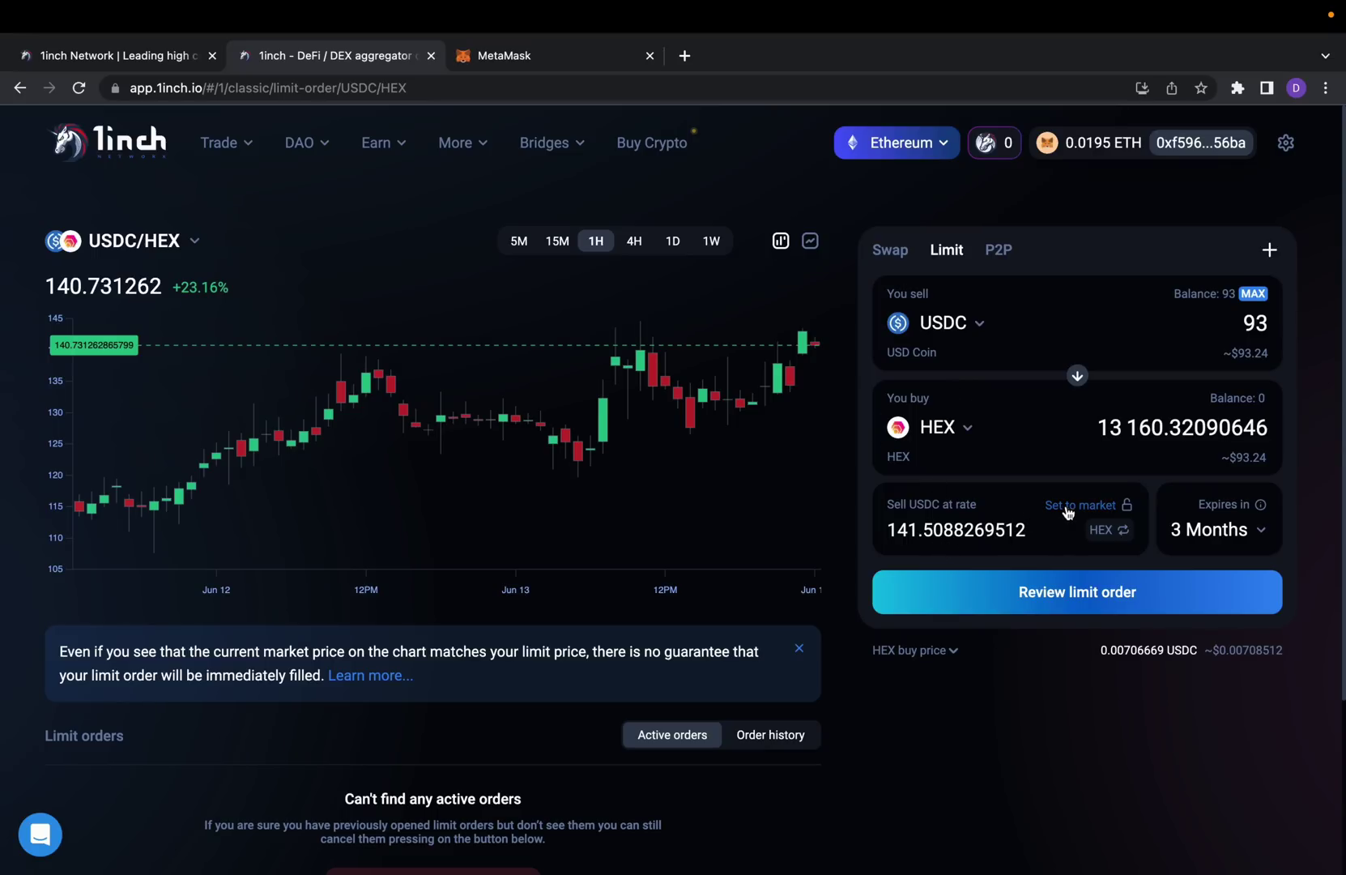
{"action": "scroll", "coordinate": [1067, 512], "scroll_direction": "down", "scroll_amount": 1}
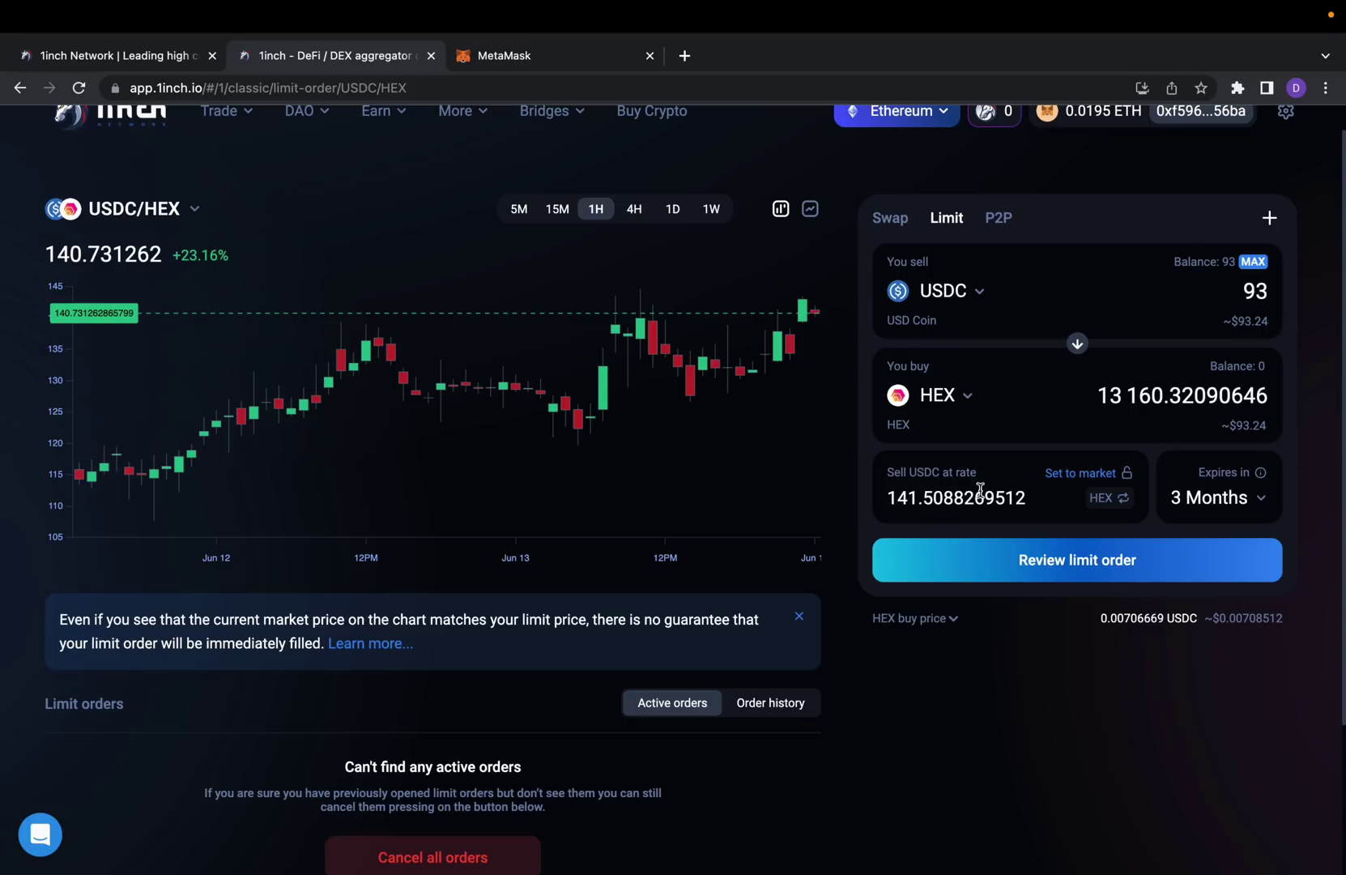
{"action": "left_click", "coordinate": [1101, 499]}
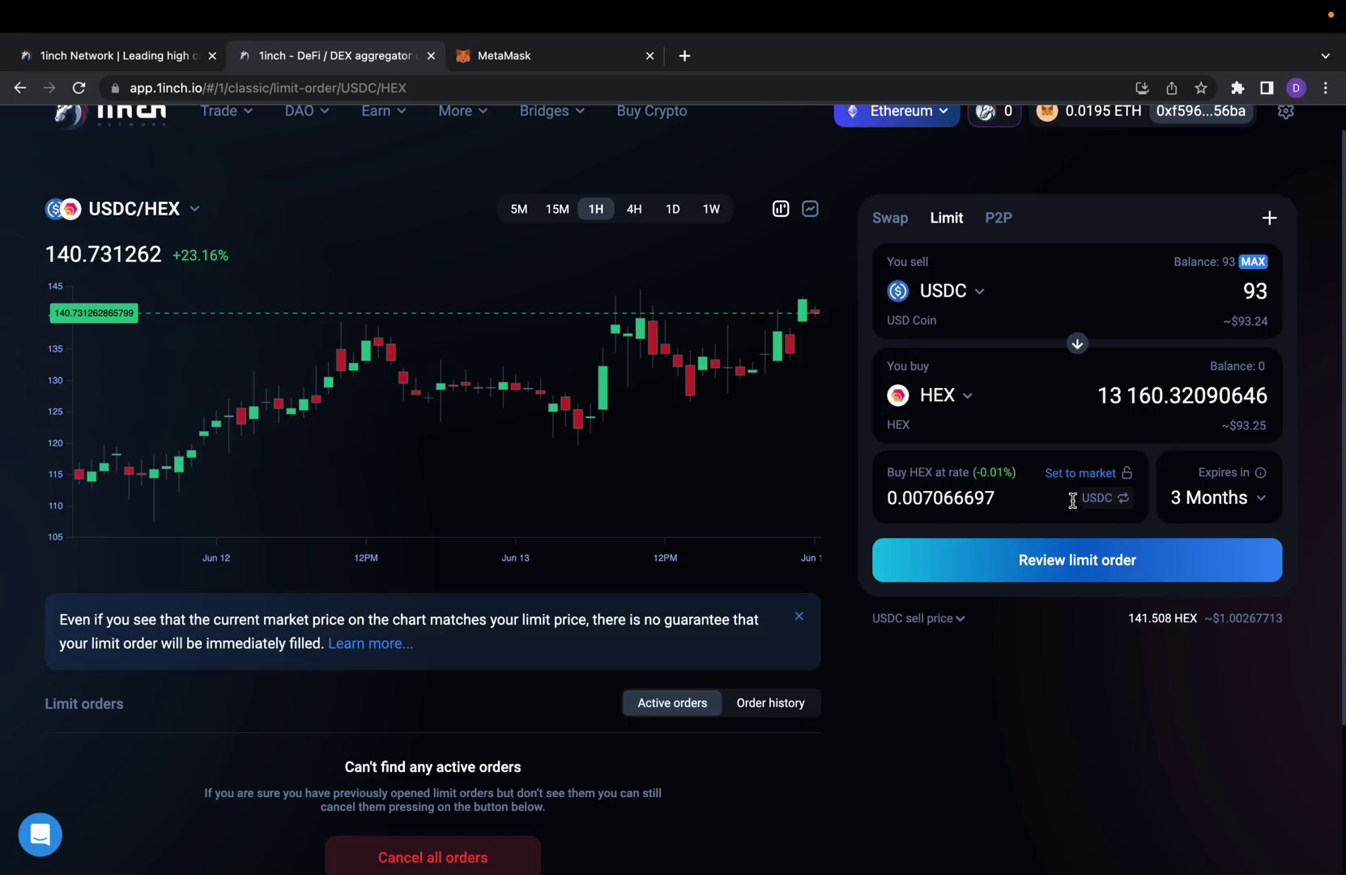
{"action": "left_click", "coordinate": [1110, 508]}
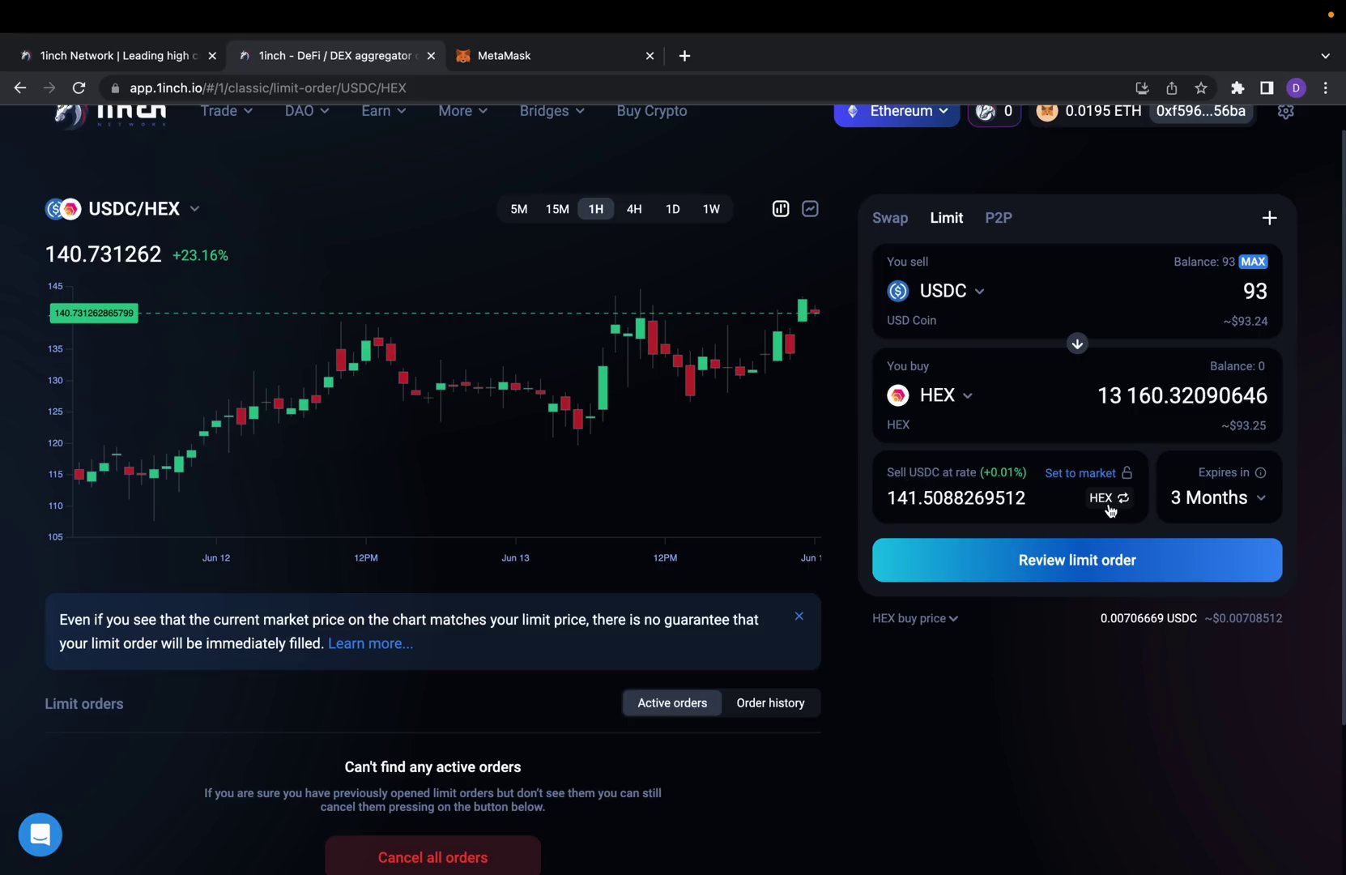
{"action": "left_click", "coordinate": [1109, 508]}
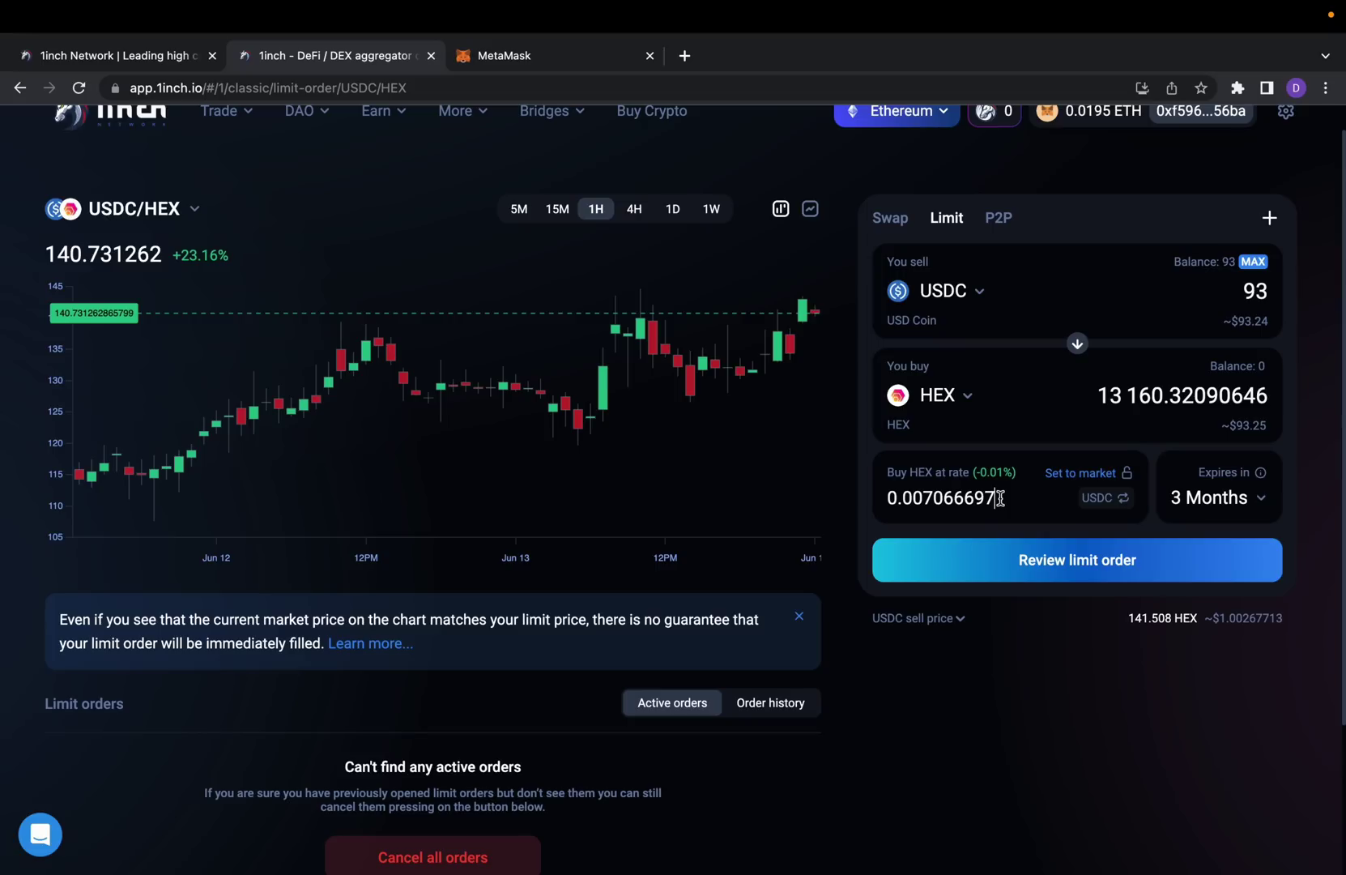
Step: Set the Buy HEX rate to 0.002 USDC, giving 46,500 HEX
{"action": "key", "text": "BackSpace"}
{"action": "key", "text": "BackSpace"}
{"action": "key", "text": "BackSpace"}
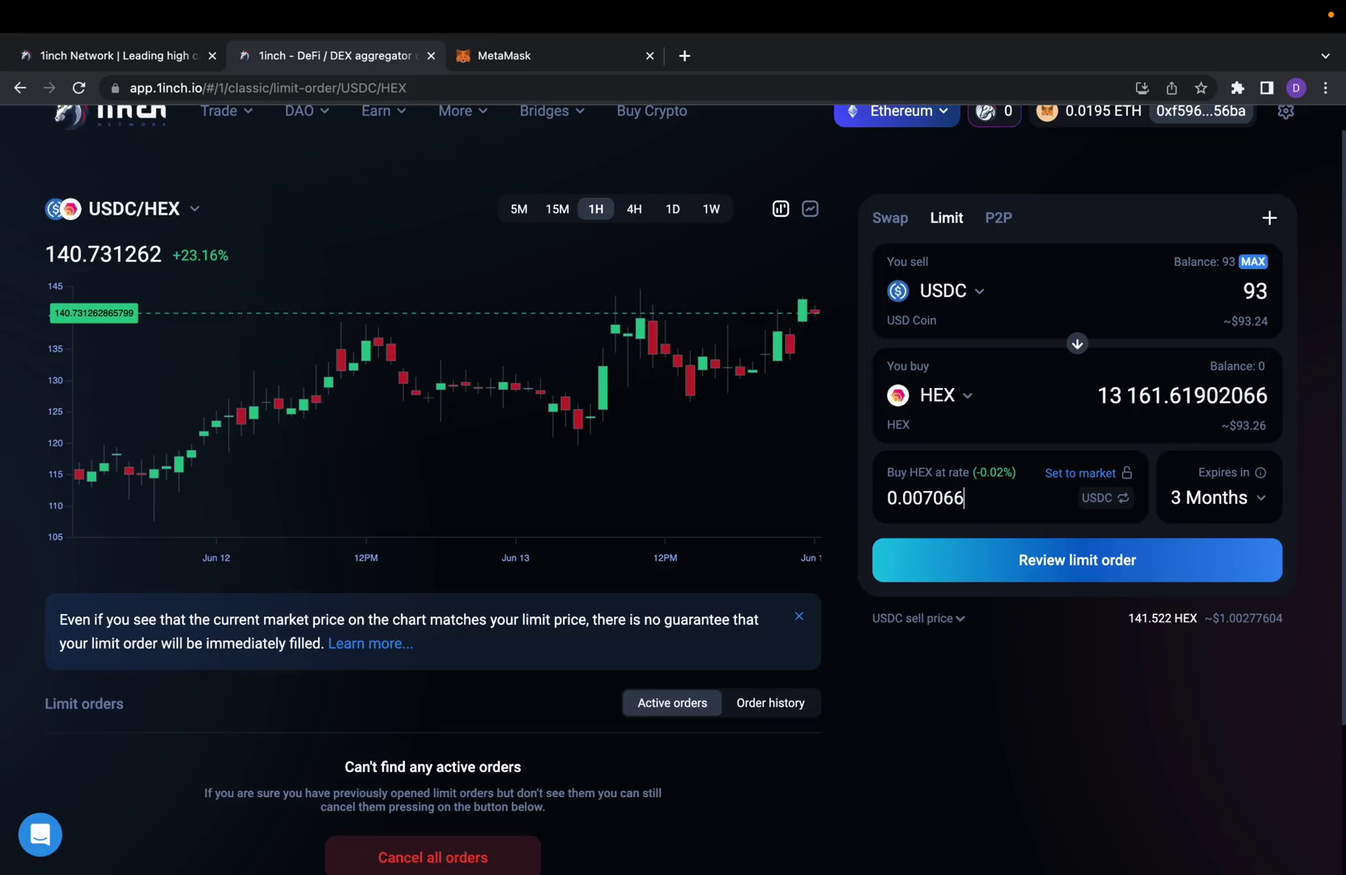
{"action": "key", "text": "BackSpace"}
{"action": "key", "text": "BackSpace"}
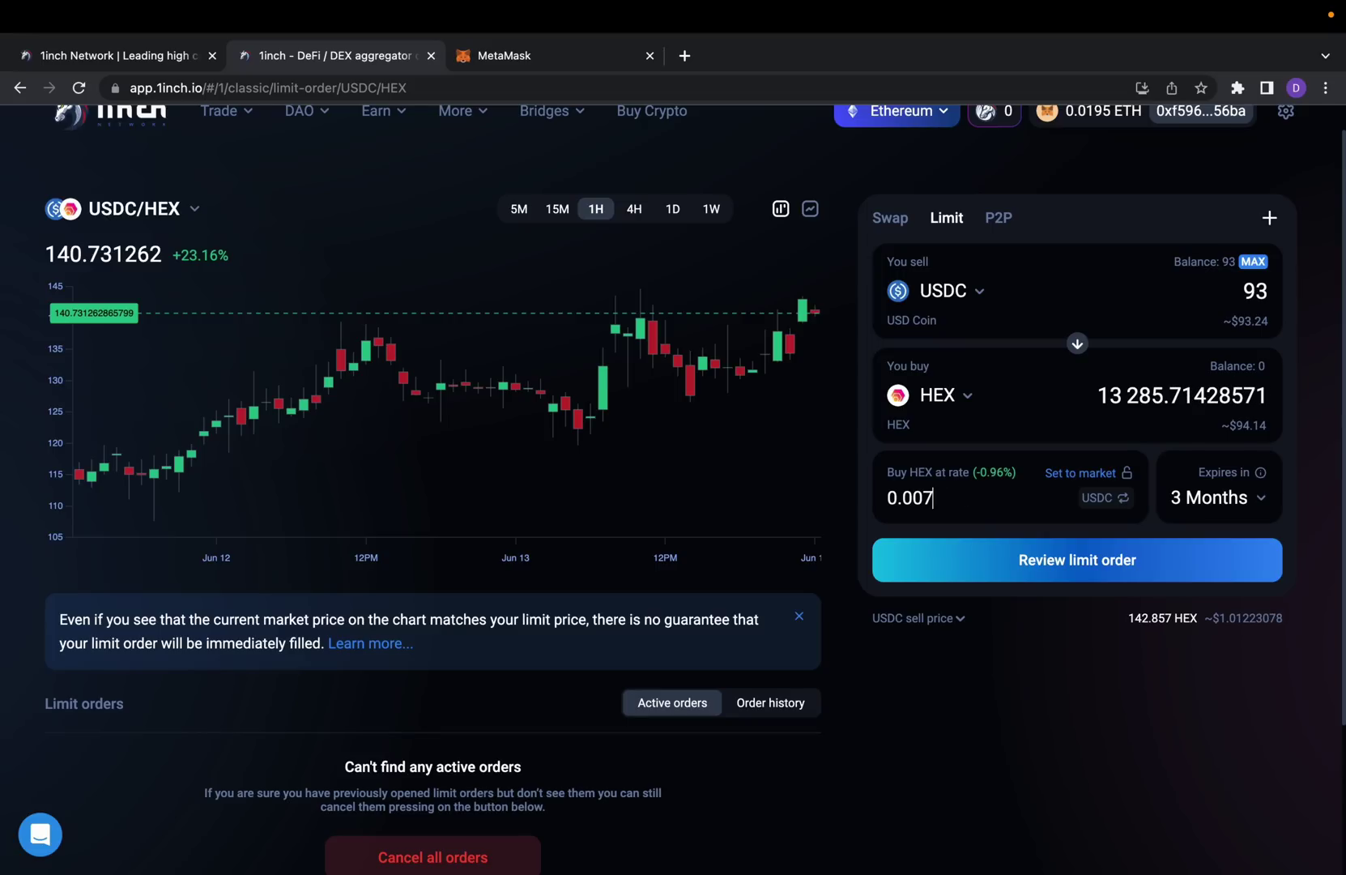
{"action": "key", "text": "BackSpace"}
{"action": "type", "text": "2"}
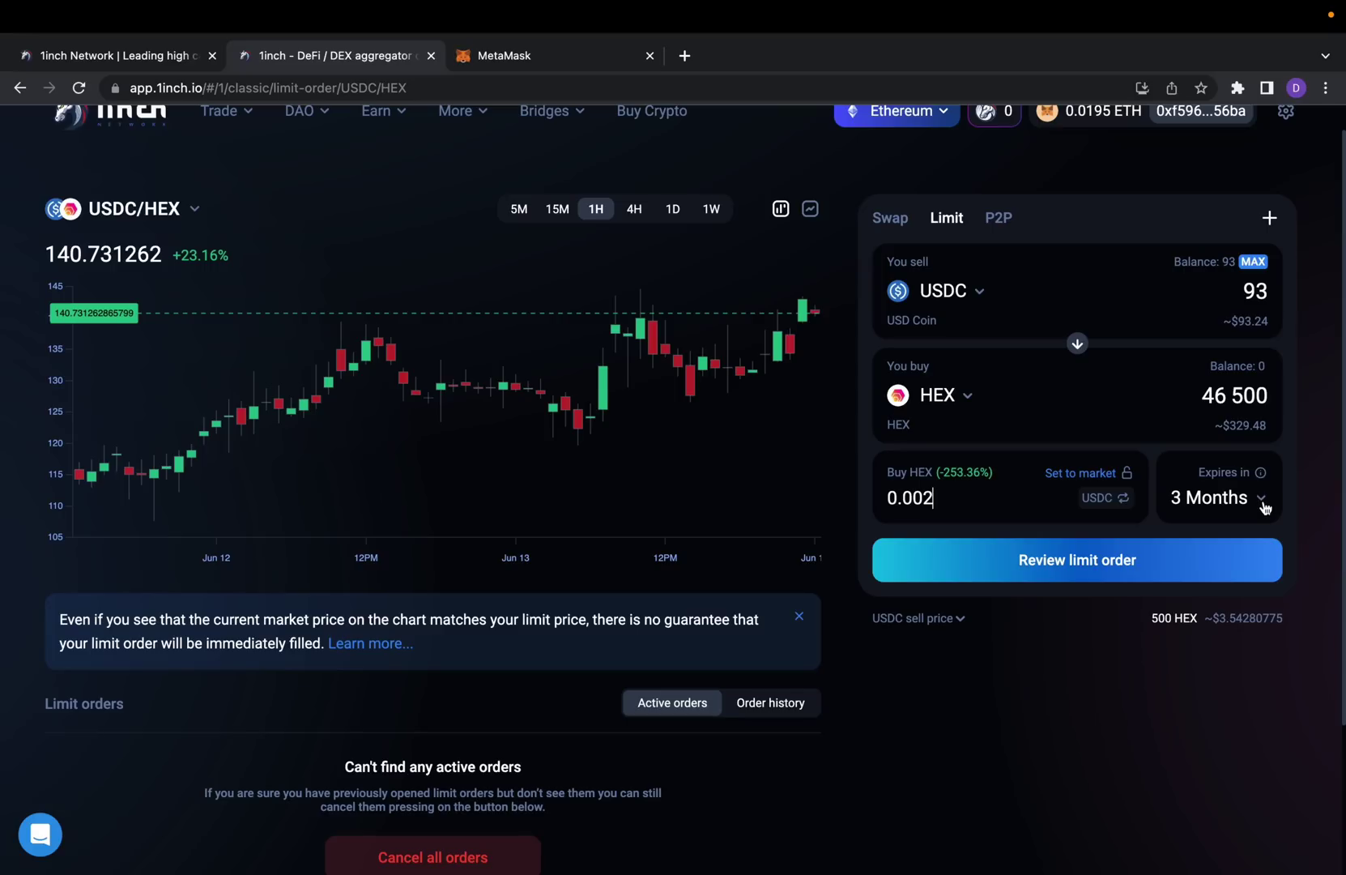
{"action": "left_click", "coordinate": [1264, 506]}
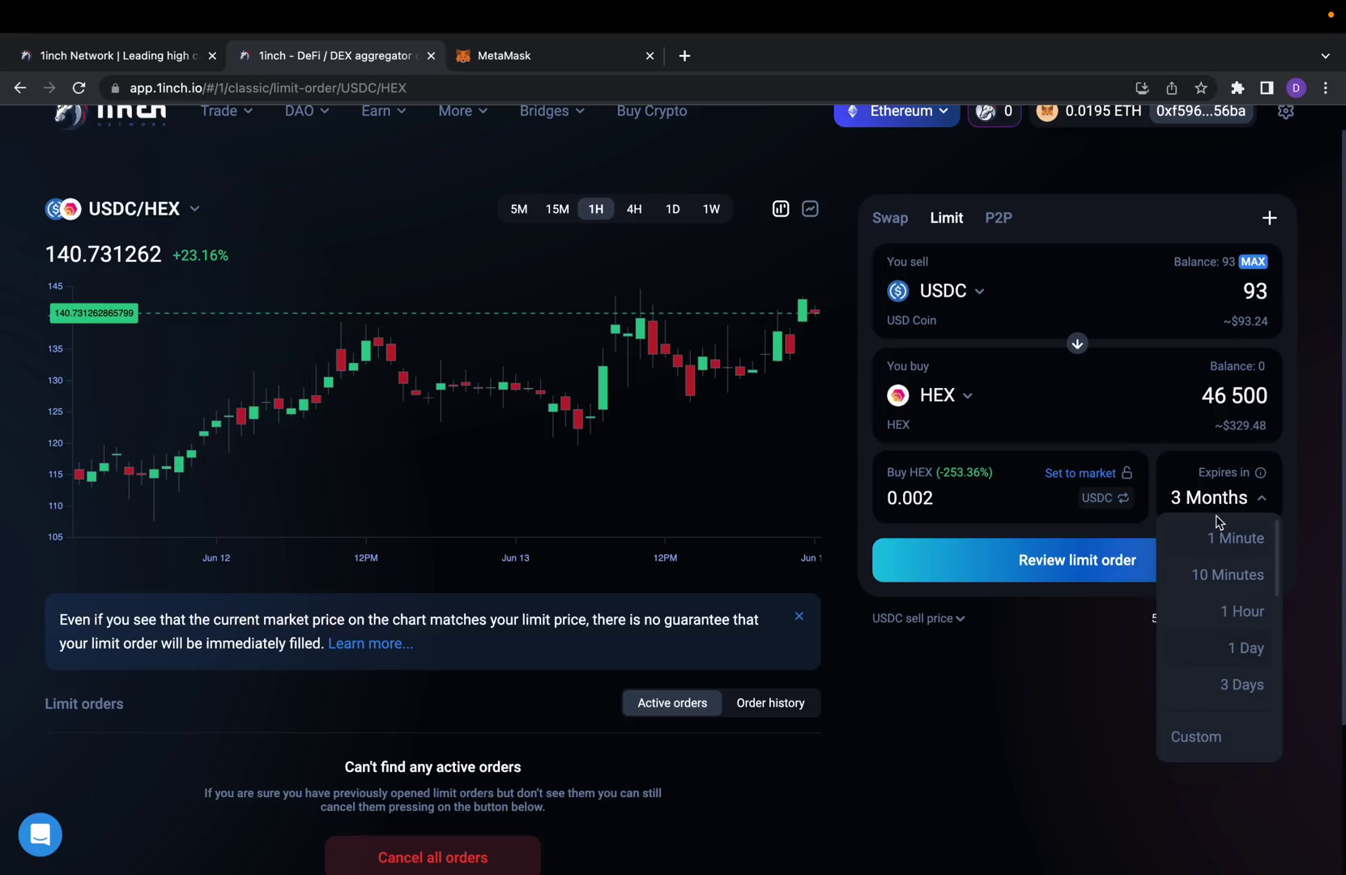
Step: Change the order expiry from 3 Months to 6 Months
{"action": "scroll", "coordinate": [1220, 635], "scroll_direction": "down", "scroll_amount": 2}
{"action": "scroll", "coordinate": [1221, 636], "scroll_direction": "down", "scroll_amount": 3}
{"action": "scroll", "coordinate": [1223, 638], "scroll_direction": "down", "scroll_amount": 2}
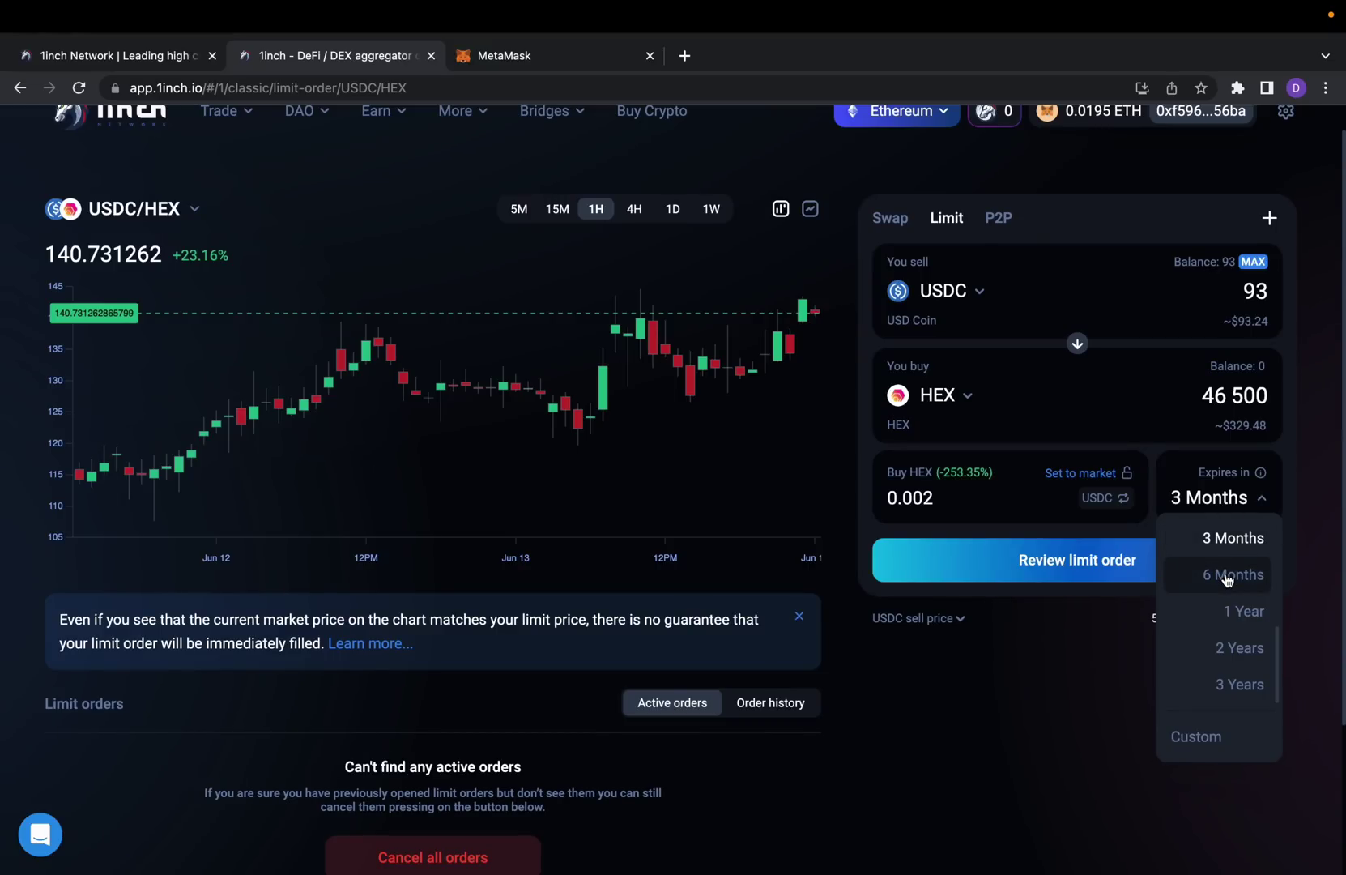
{"action": "left_click", "coordinate": [1228, 575]}
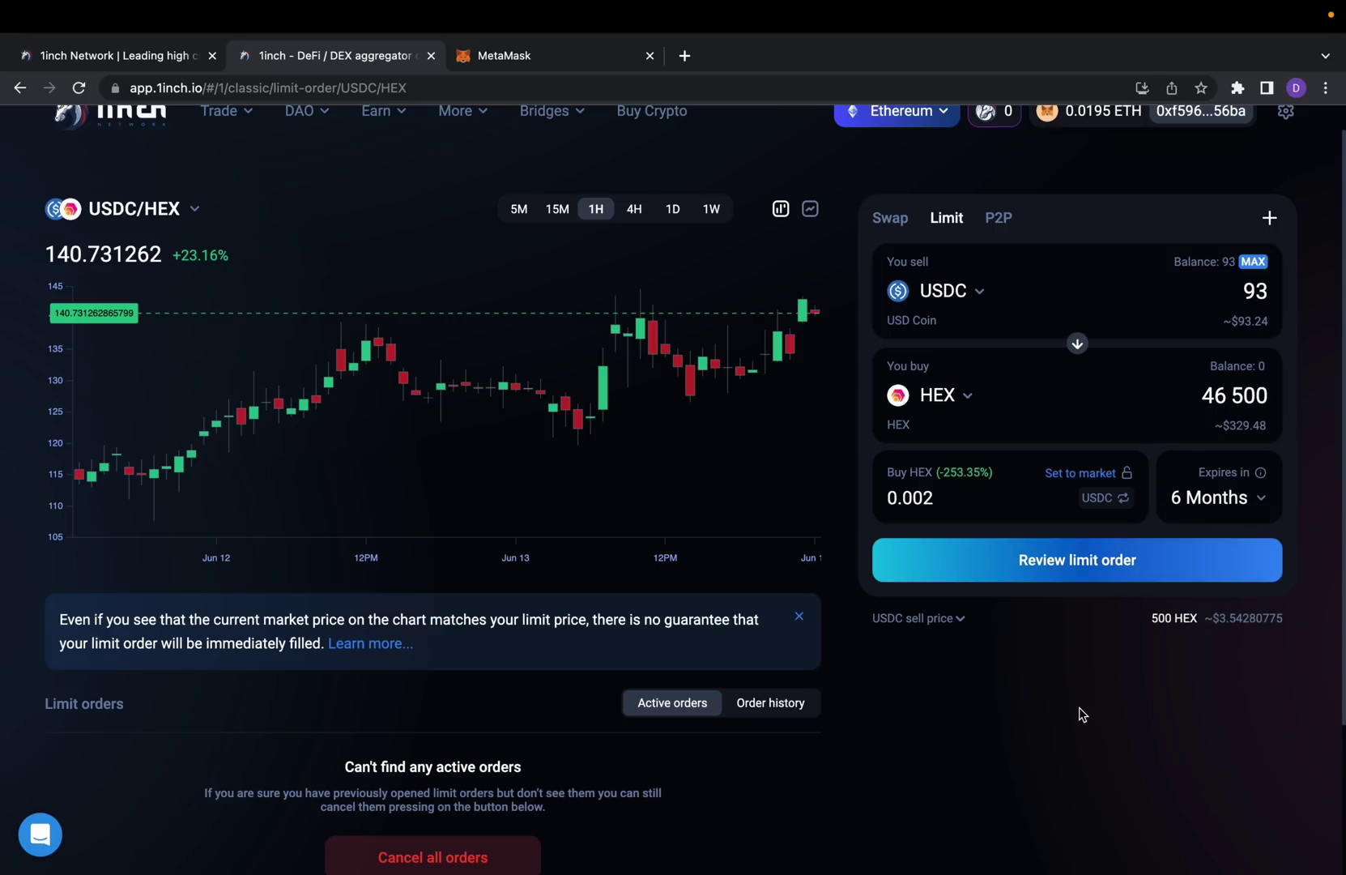
{"action": "scroll", "coordinate": [1082, 714], "scroll_direction": "down", "scroll_amount": 3}
{"action": "scroll", "coordinate": [1082, 715], "scroll_direction": "up", "scroll_amount": 3}
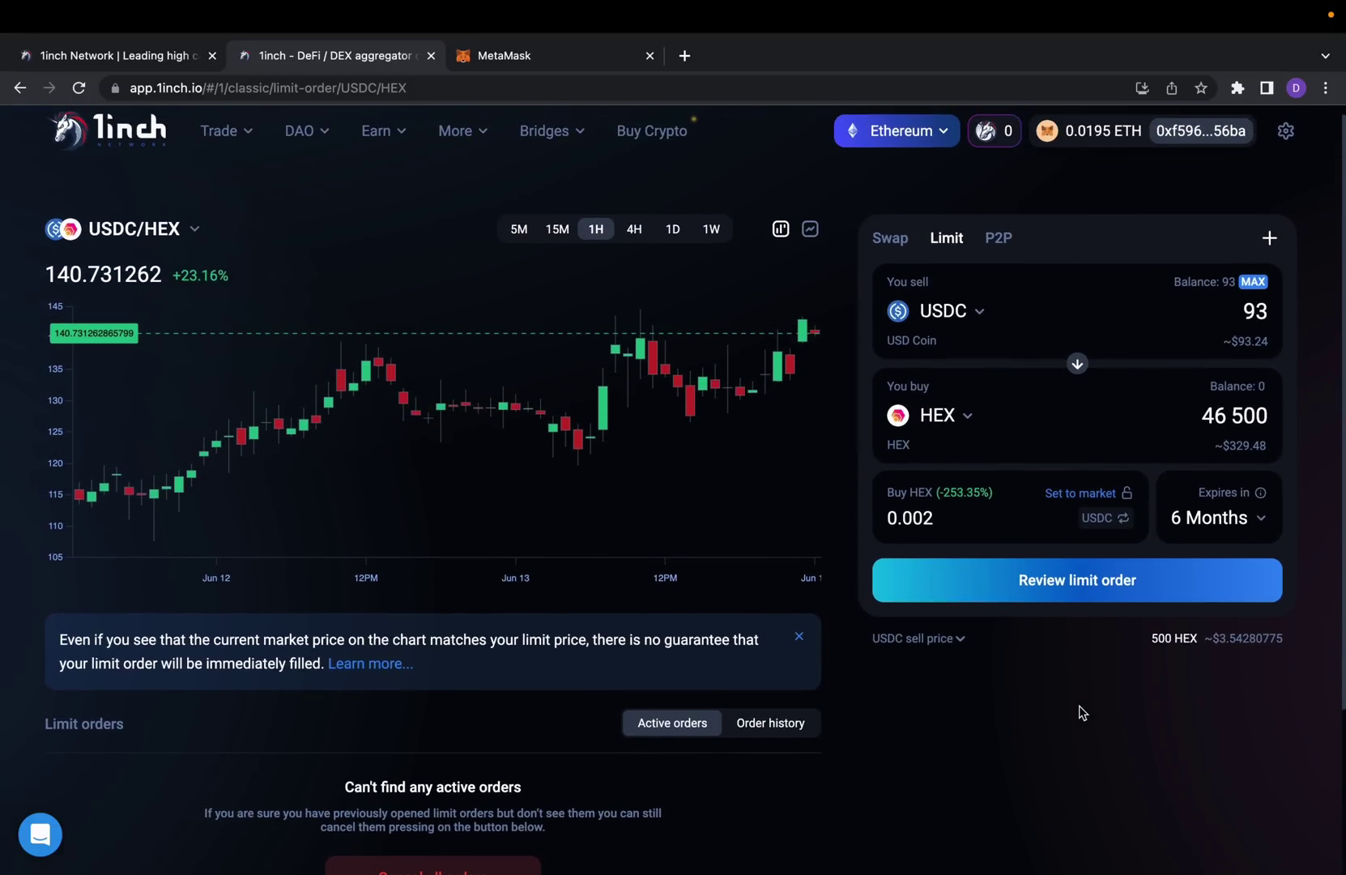
{"action": "scroll", "coordinate": [1082, 712], "scroll_direction": "down", "scroll_amount": 2}
{"action": "scroll", "coordinate": [1082, 712], "scroll_direction": "up", "scroll_amount": 2}
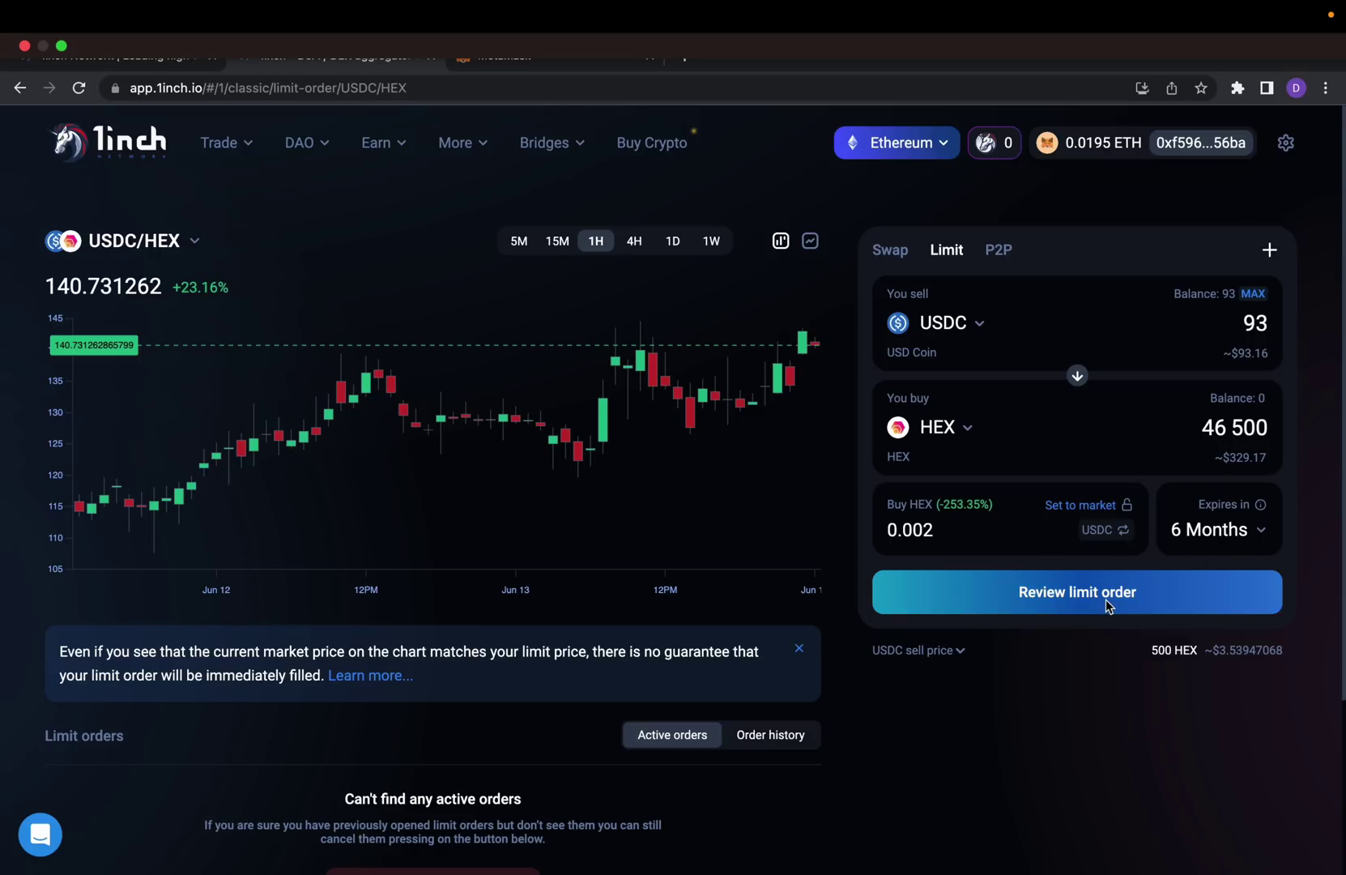
{"action": "left_click", "coordinate": [1106, 601]}
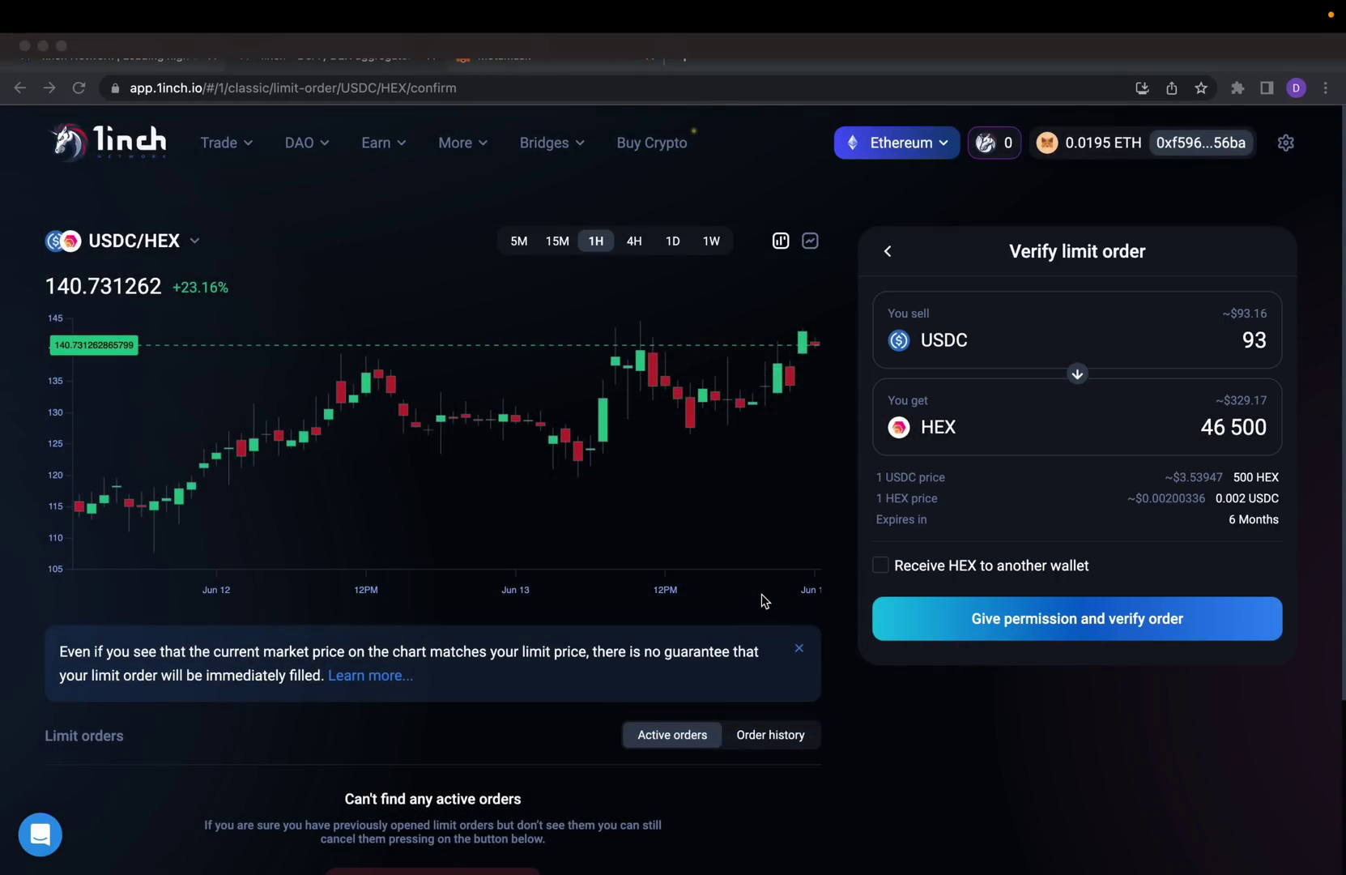
Step: Give permission and verify the 93 USDC for 46,500 HEX order
{"action": "left_click", "coordinate": [1031, 631]}
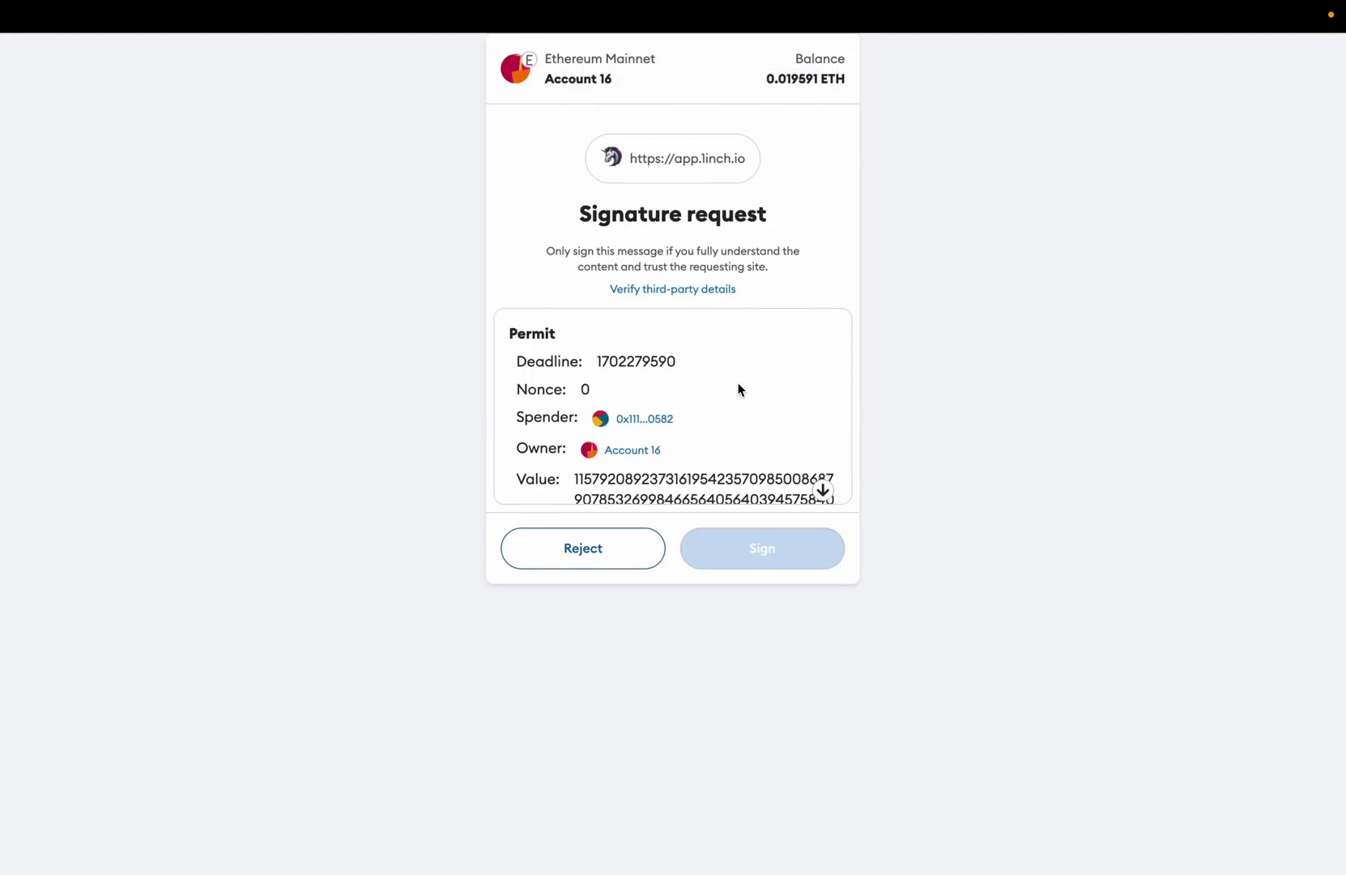
Step: Sign the USDC spending permit and then the limit order in MetaMask
{"action": "scroll", "coordinate": [737, 389], "scroll_direction": "down", "scroll_amount": 2}
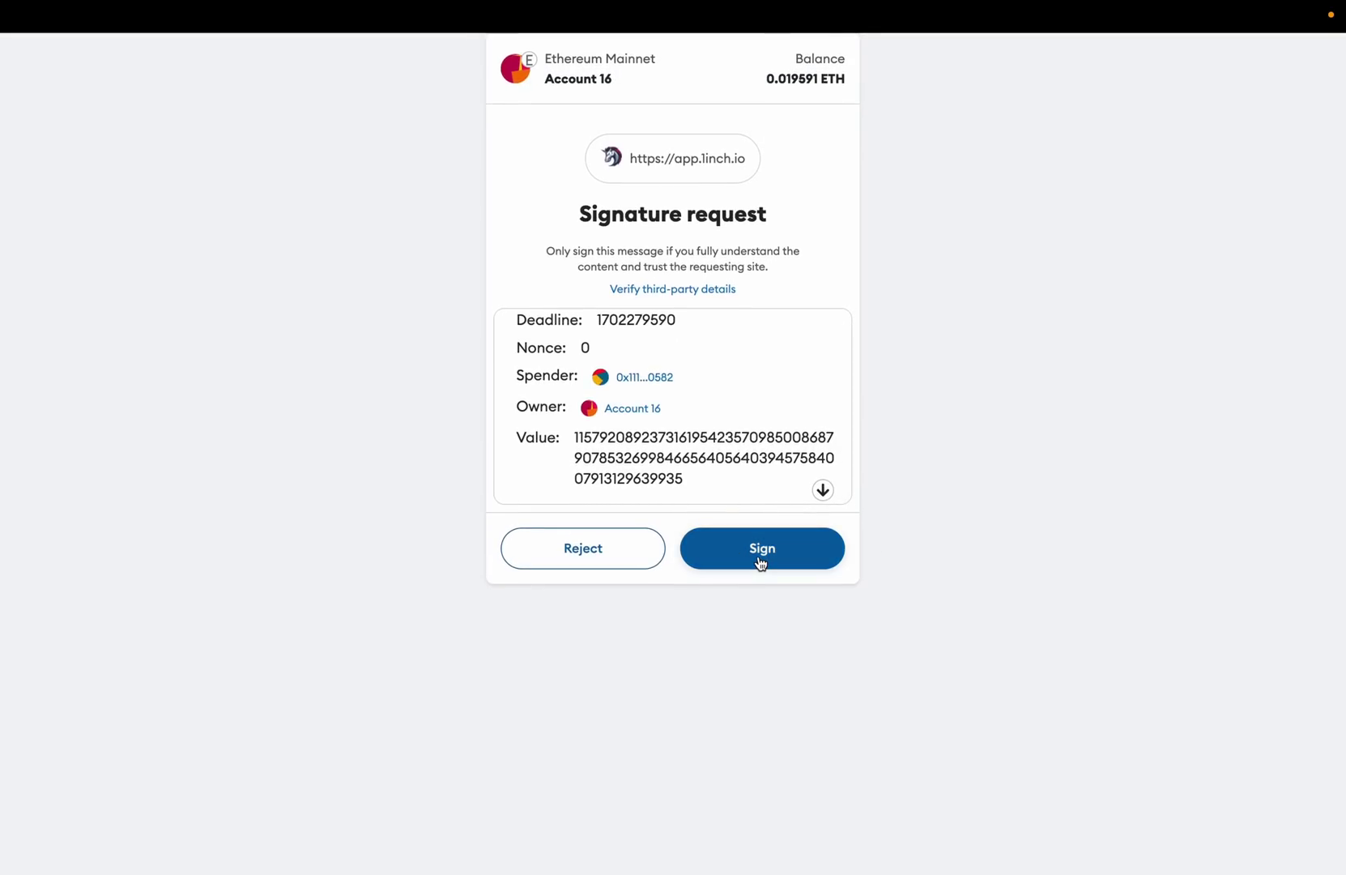
{"action": "left_click", "coordinate": [758, 559]}
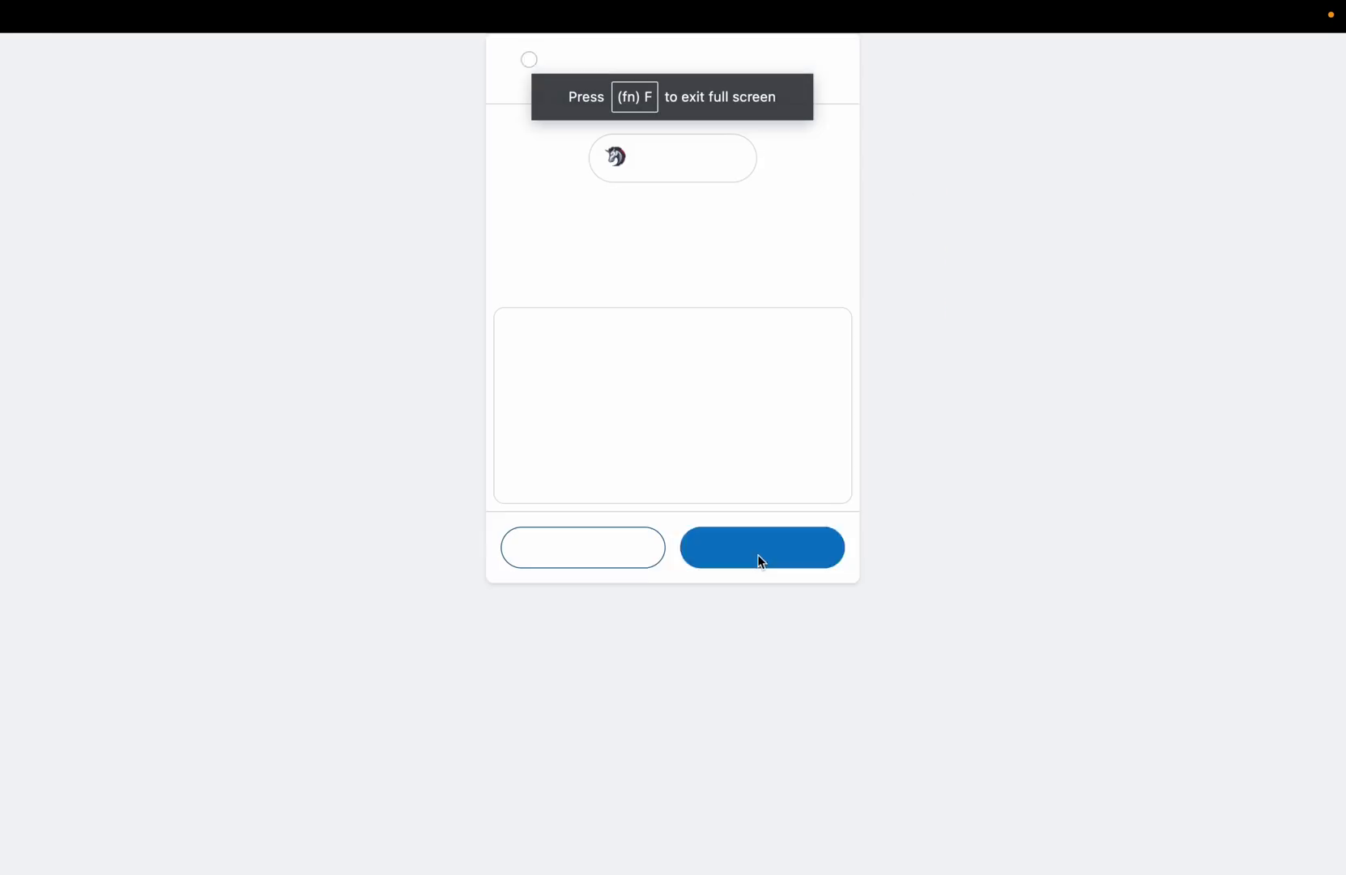
{"action": "scroll", "coordinate": [731, 427], "scroll_direction": "down", "scroll_amount": 10}
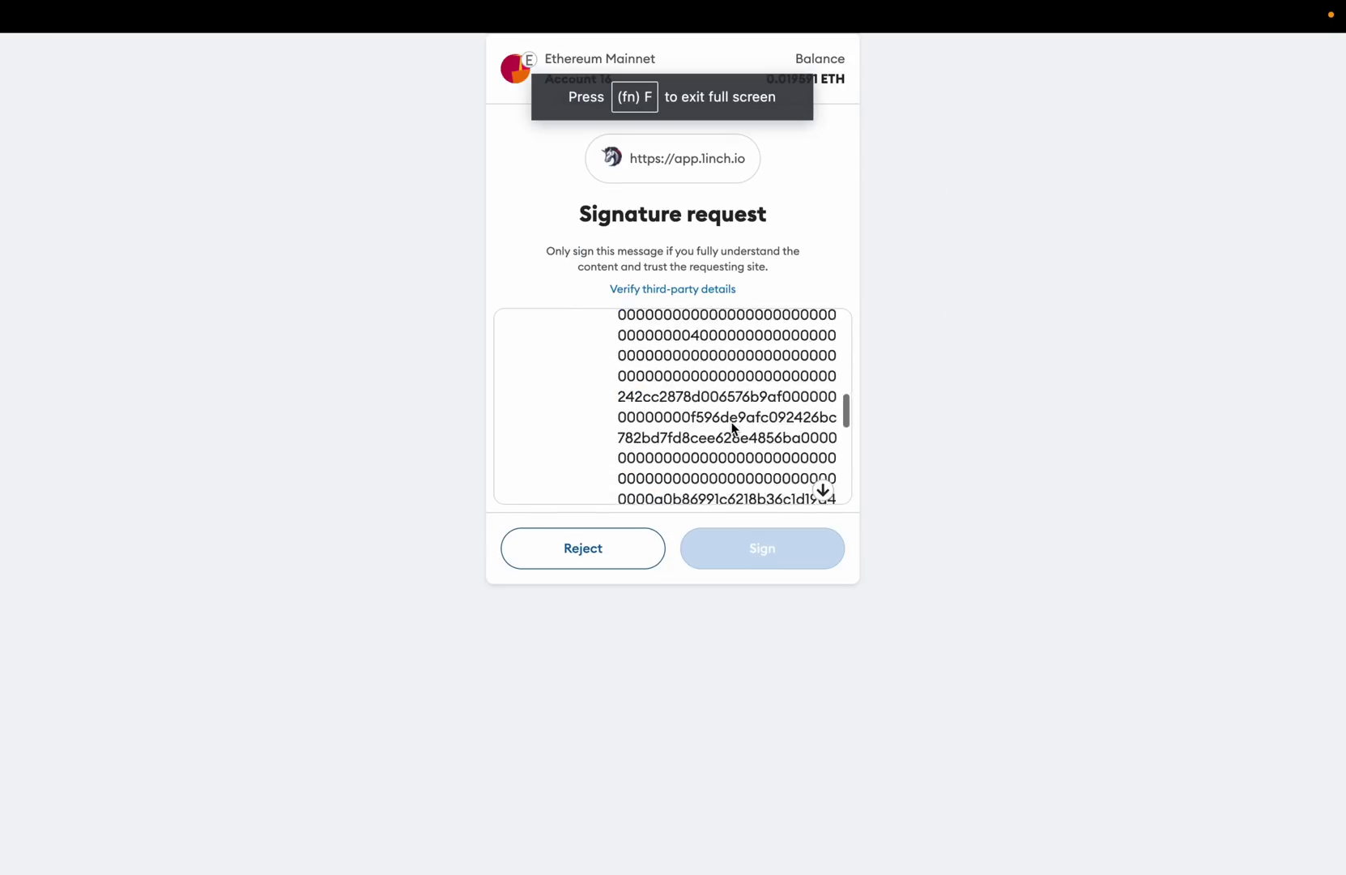
{"action": "scroll", "coordinate": [731, 437], "scroll_direction": "down", "scroll_amount": 5}
{"action": "left_click", "coordinate": [759, 549]}
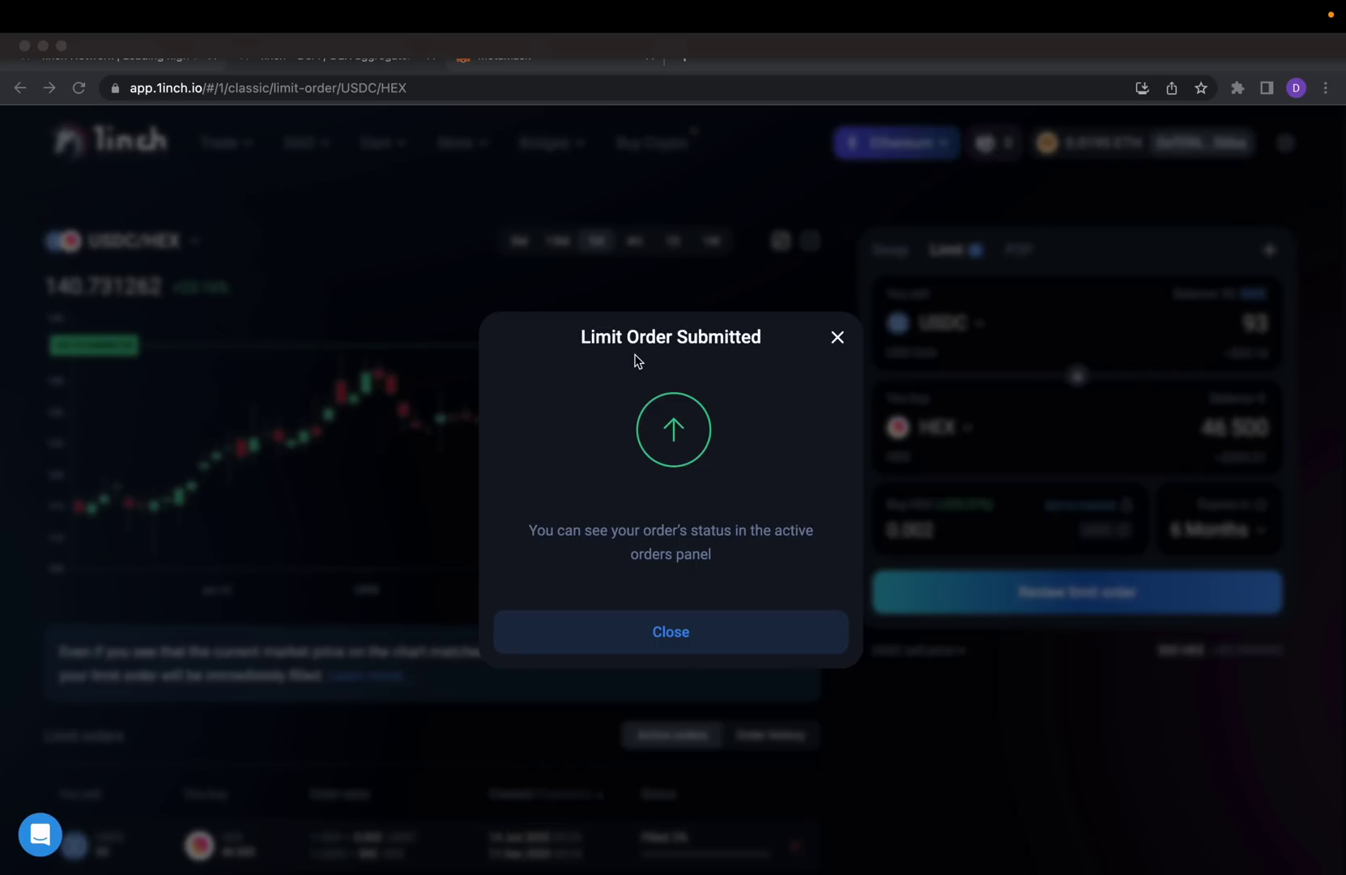
Step: Dismiss the submitted notice and confirm the 93 USDC→46,500 HEX order under Active orders
{"action": "left_click", "coordinate": [837, 337]}
{"action": "scroll", "coordinate": [755, 560], "scroll_direction": "down", "scroll_amount": 3}
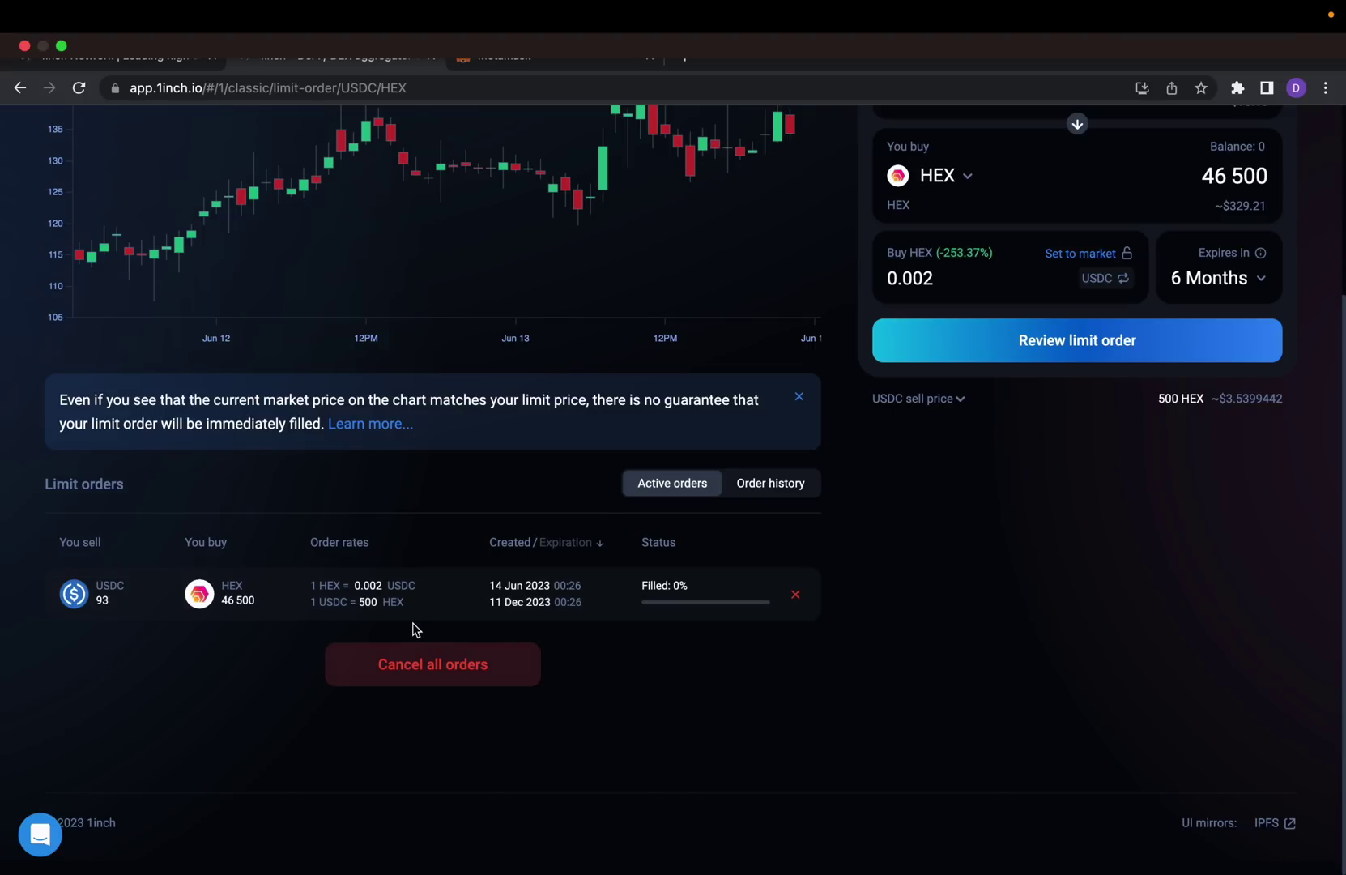
{"action": "scroll", "coordinate": [947, 656], "scroll_direction": "up", "scroll_amount": 3}
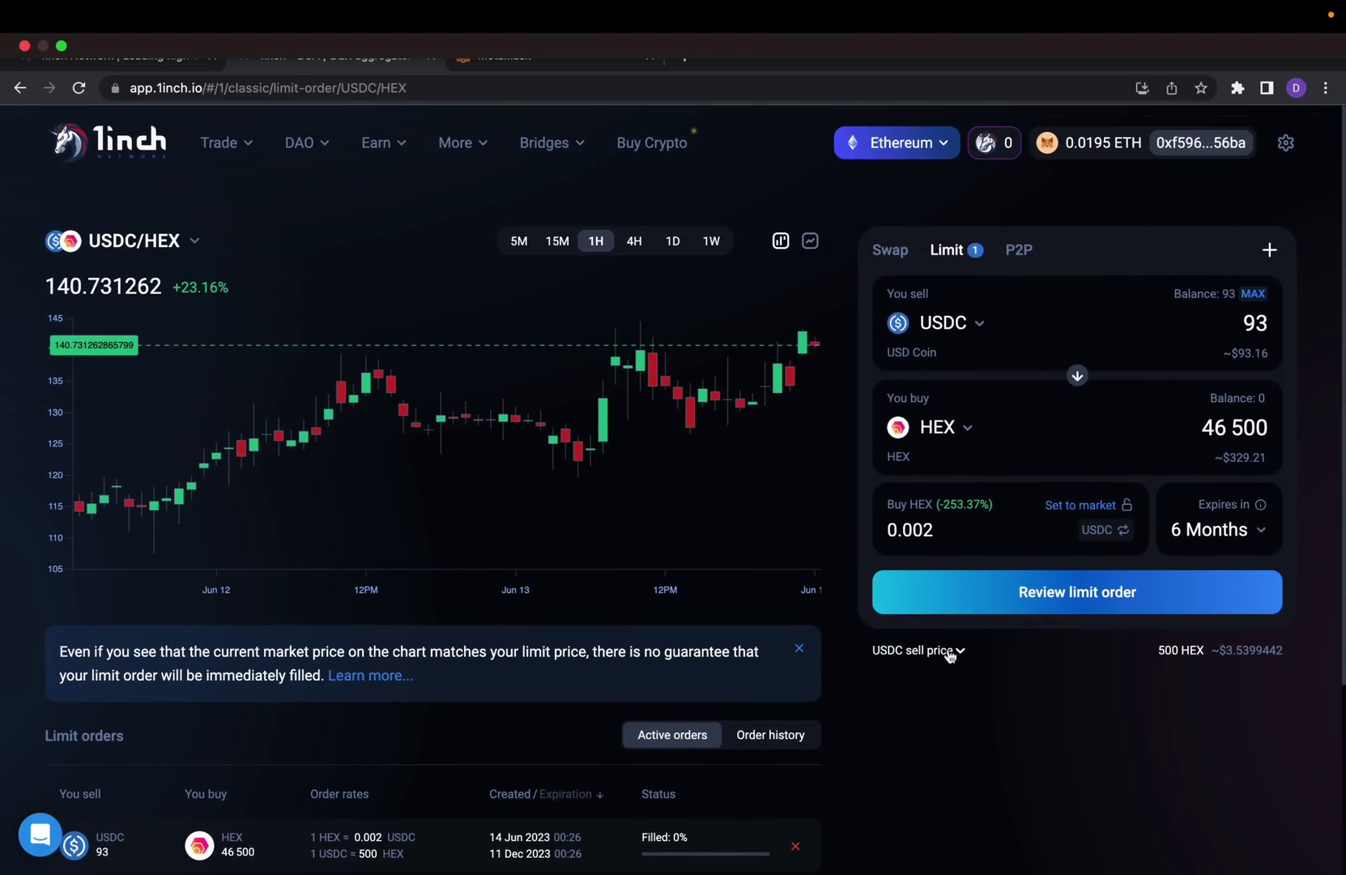